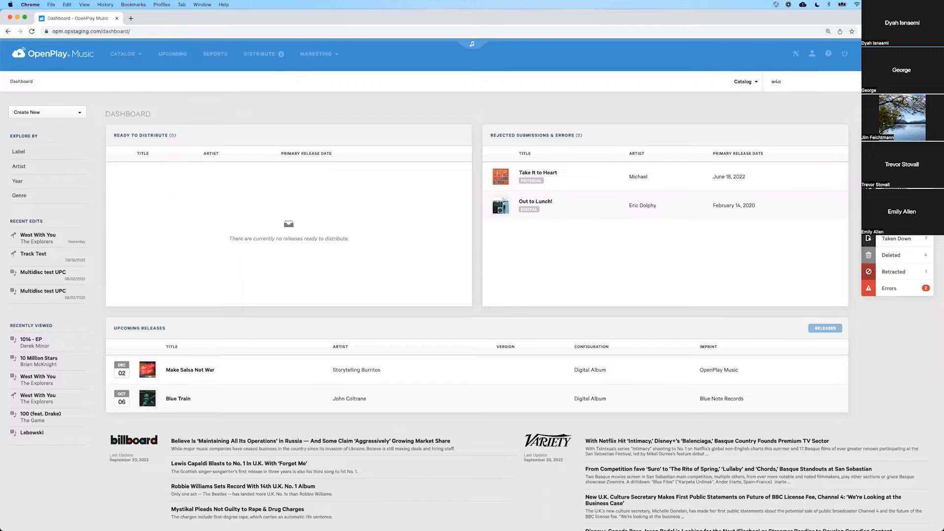
Search the catalog for "west with", open the West With You release and go to its first track's audio details.
text(with)
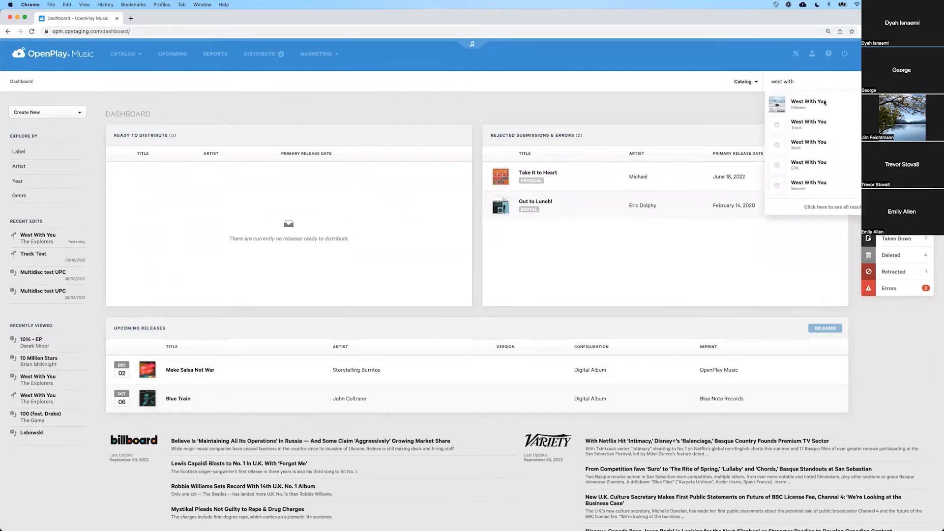
click(827, 100)
scroll(275, 286, down, 20)
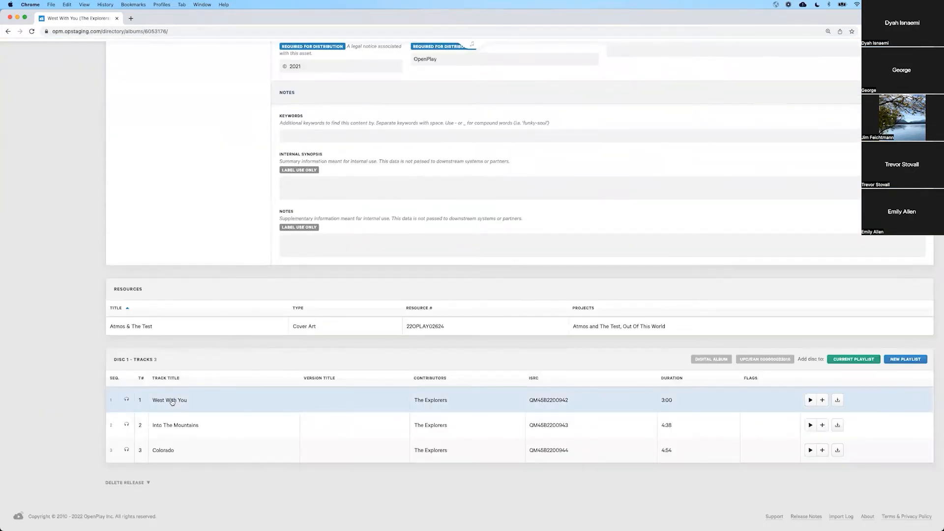
click(172, 401)
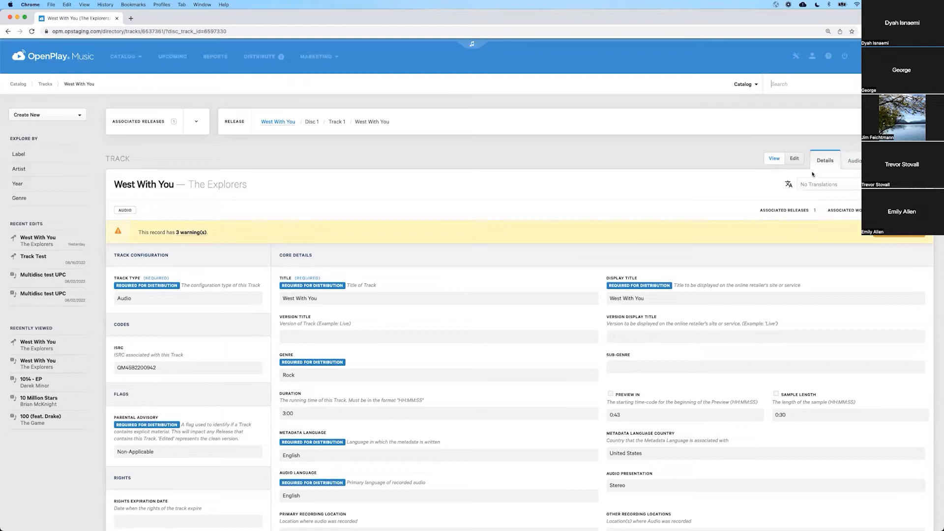
click(850, 169)
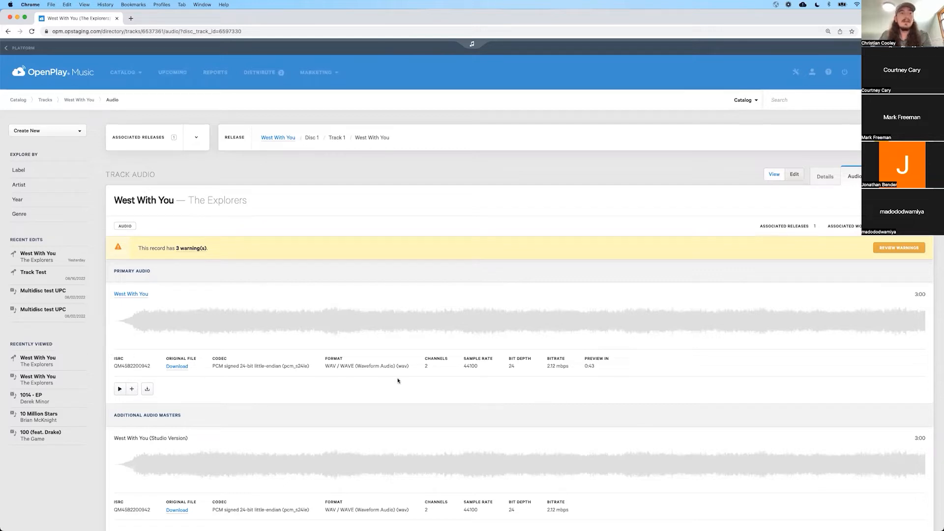
Look through the track's primary audio and additional audio masters, checking the ISRC of the primary audio.
scroll(279, 295, down, 1)
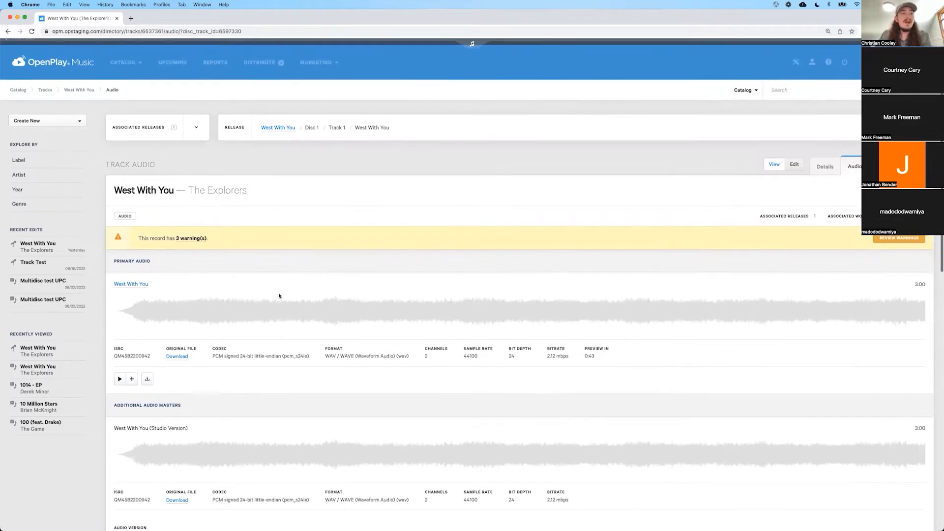
scroll(279, 295, down, 5)
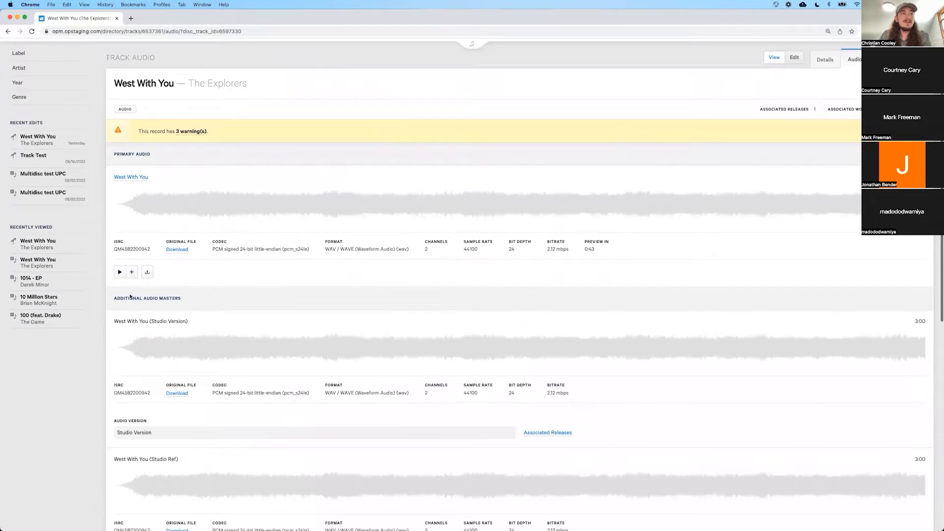
scroll(288, 305, down, 1)
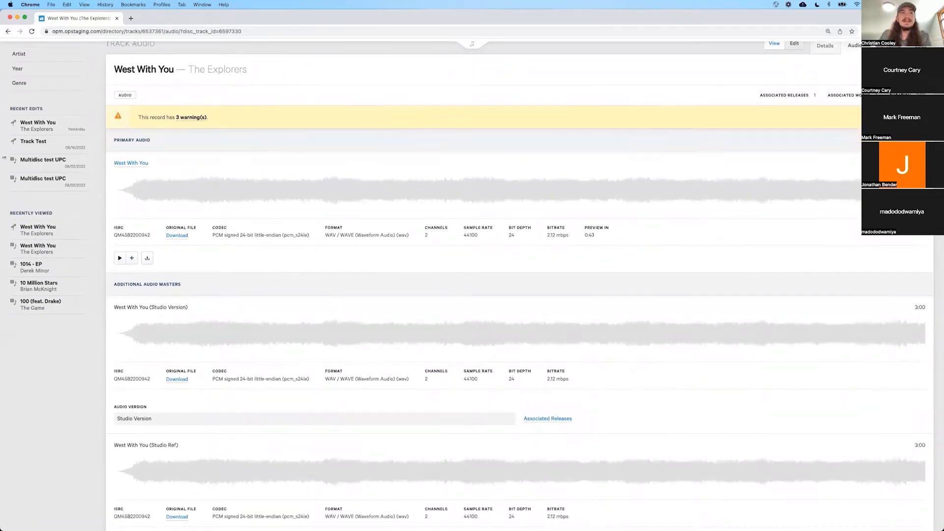
scroll(200, 204, down, 5)
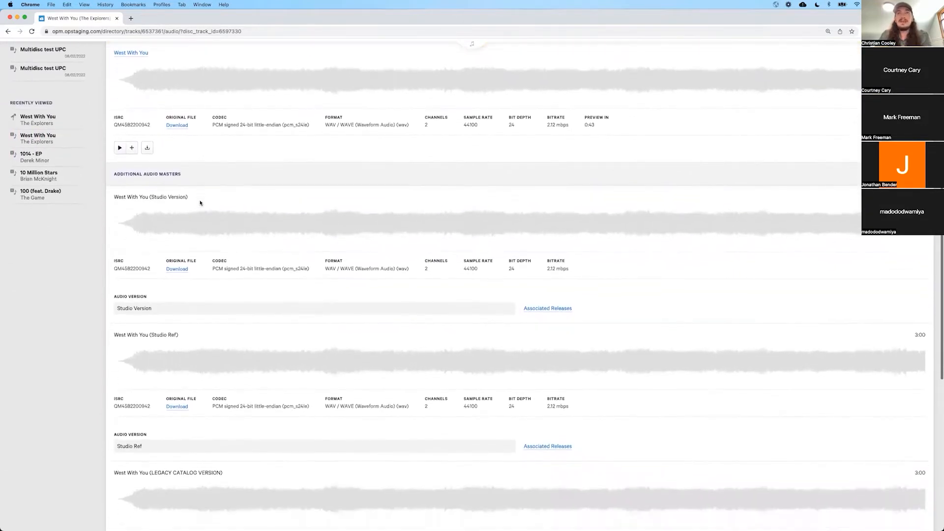
scroll(200, 203, down, 1)
scroll(140, 192, down, 4)
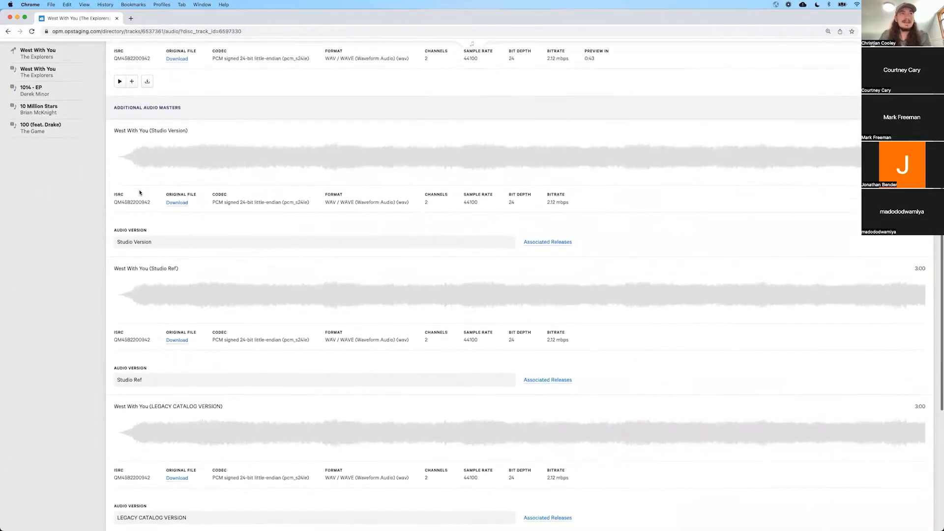
scroll(140, 192, down, 3)
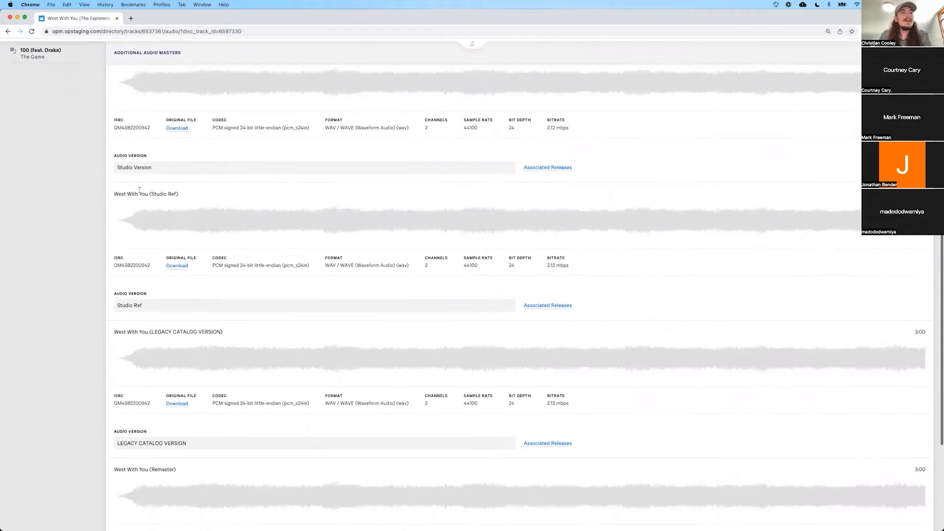
scroll(140, 192, down, 5)
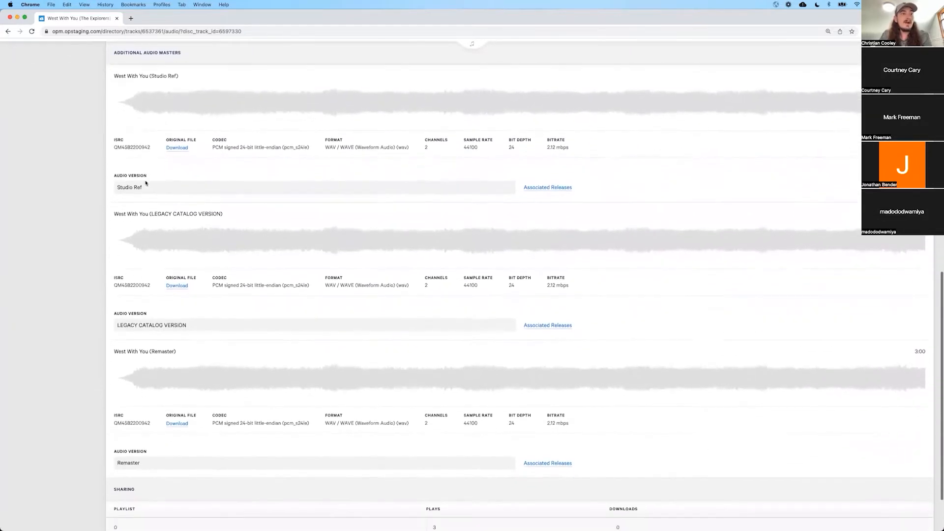
scroll(145, 183, up, 5)
scroll(146, 183, up, 10)
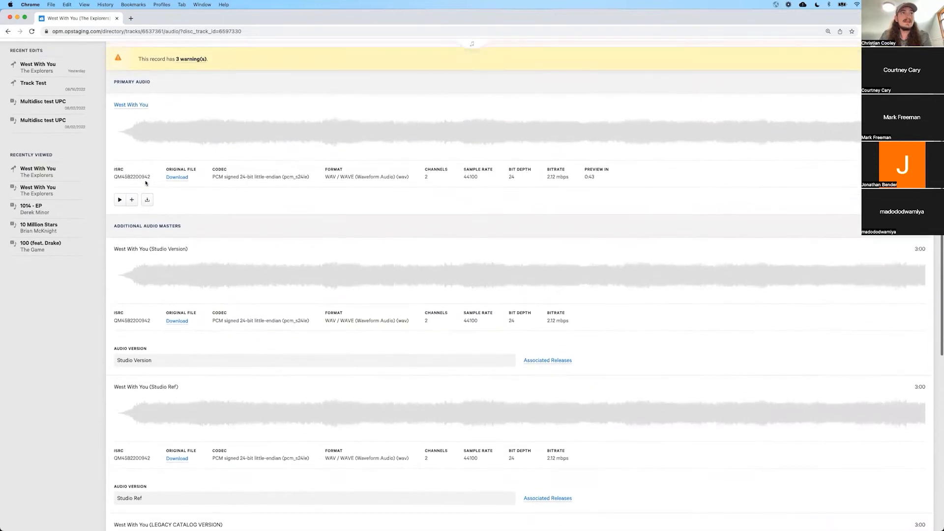
scroll(146, 183, up, 1)
double_click(146, 195)
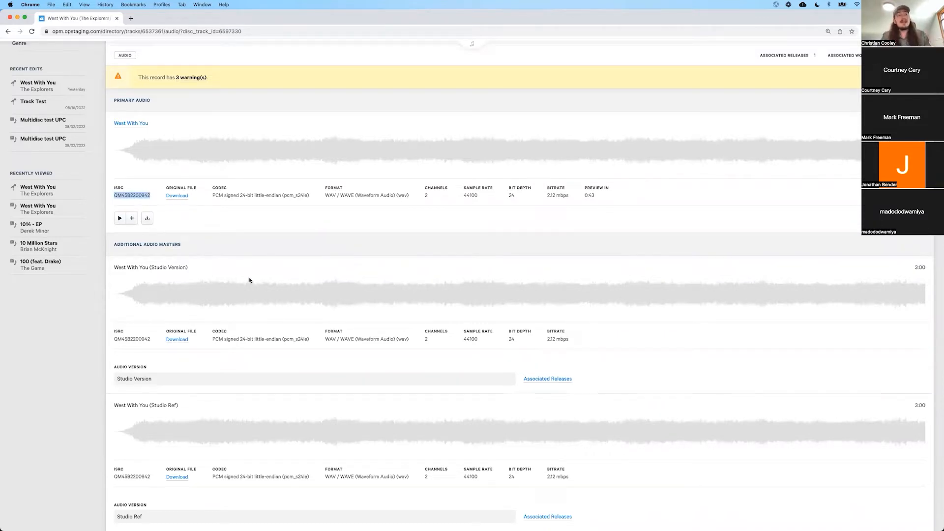
click(248, 261)
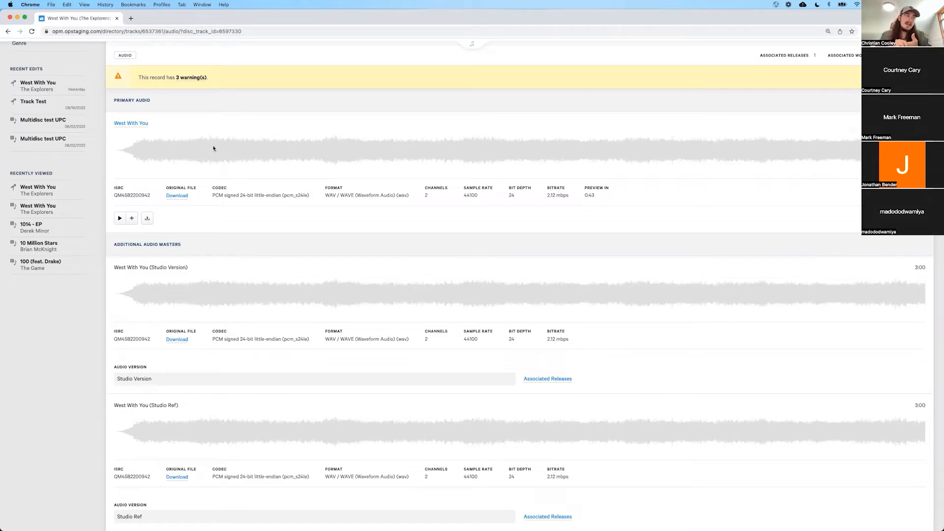
Examine the additional masters one by one: Studio Version, Studio Ref, LEGACY CATALOG VERSION and Remaster.
scroll(213, 148, down, 1)
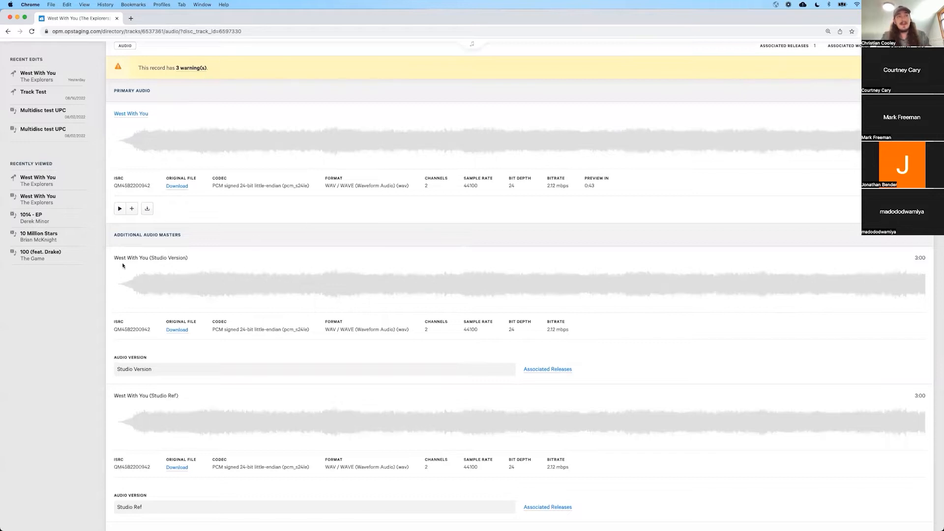
double_click(152, 256)
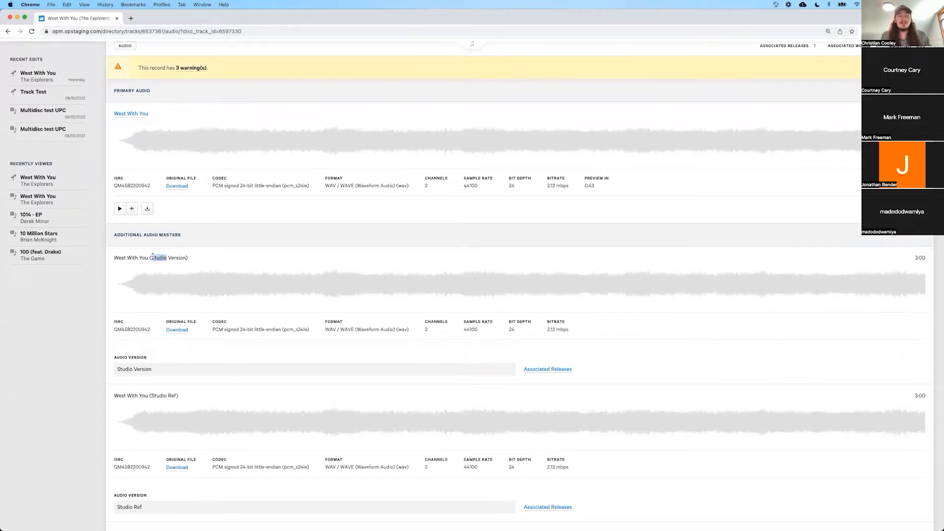
scroll(197, 281, down, 2)
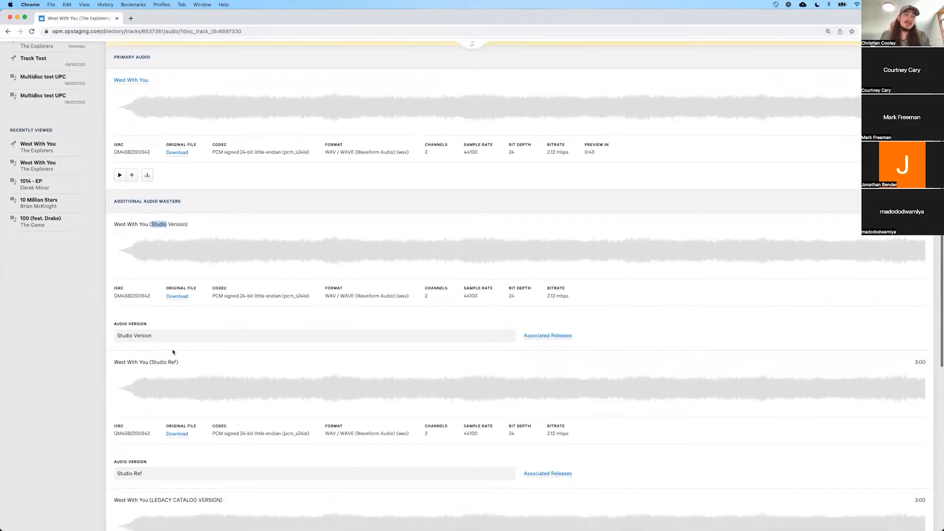
triple_click(180, 362)
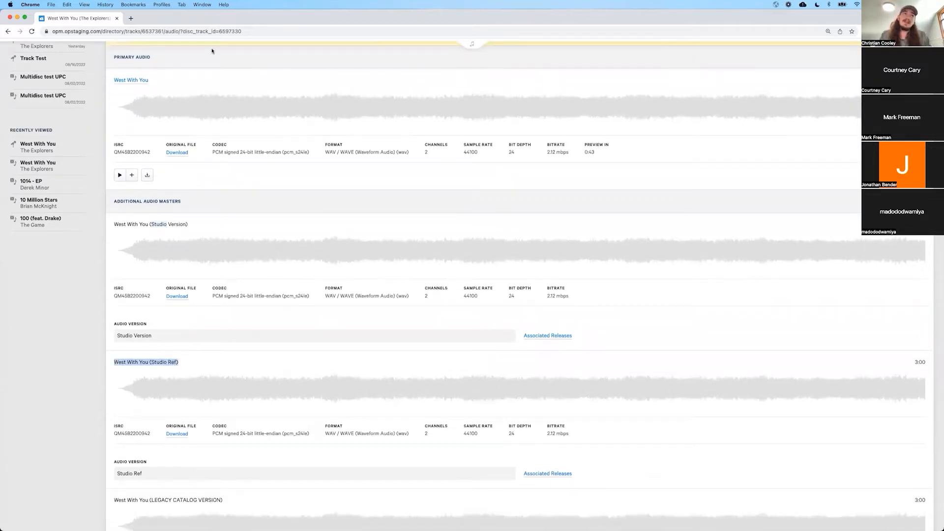
scroll(201, 226, down, 2)
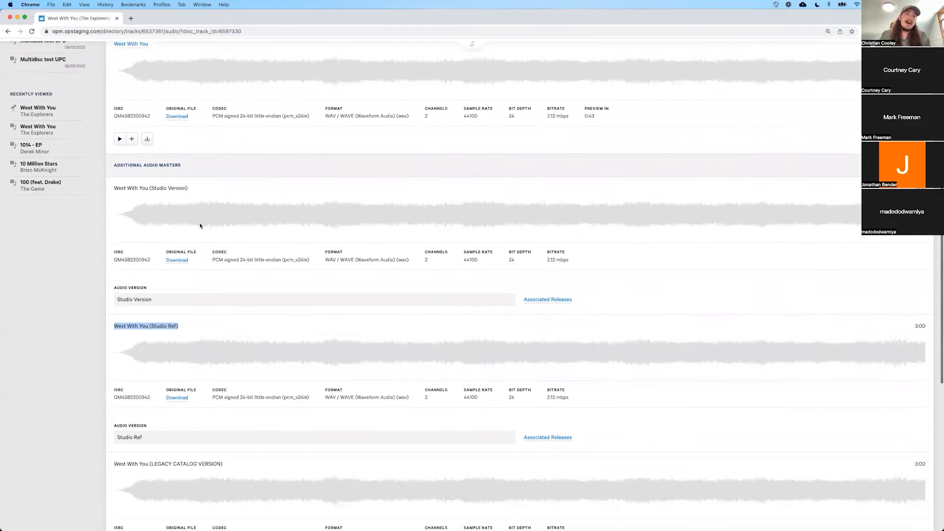
click(252, 269)
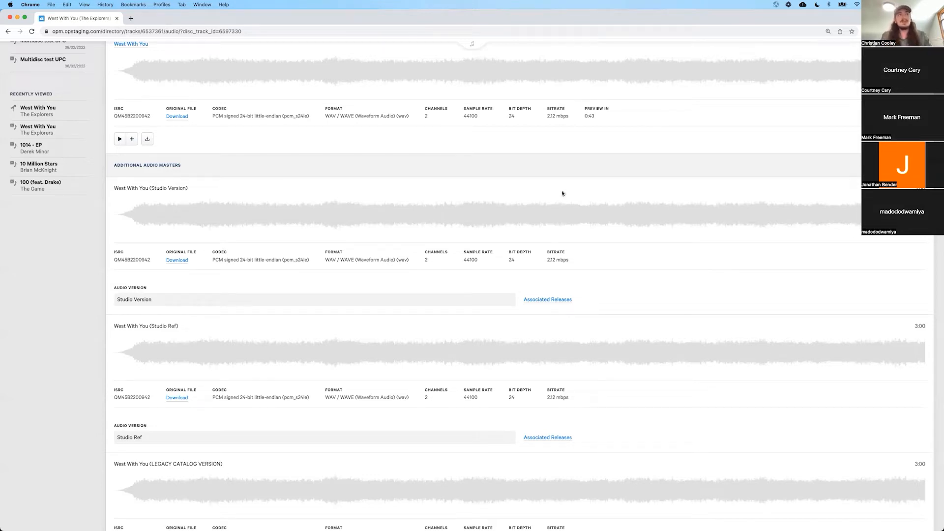
scroll(608, 341, down, 5)
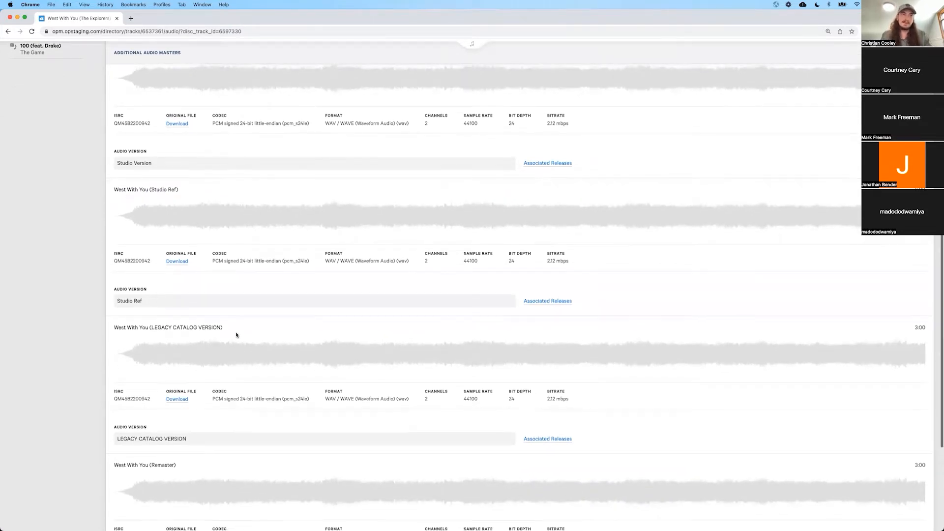
scroll(236, 333, down, 2)
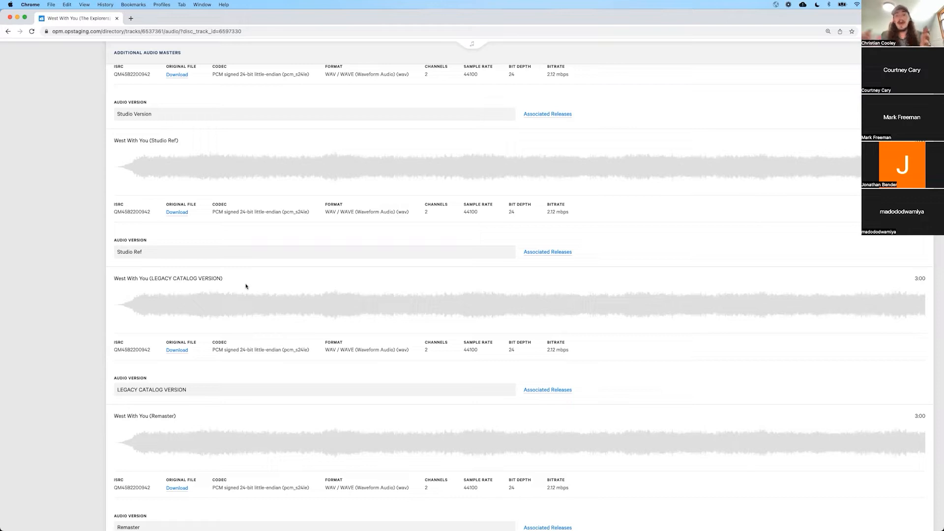
scroll(246, 287, down, 1)
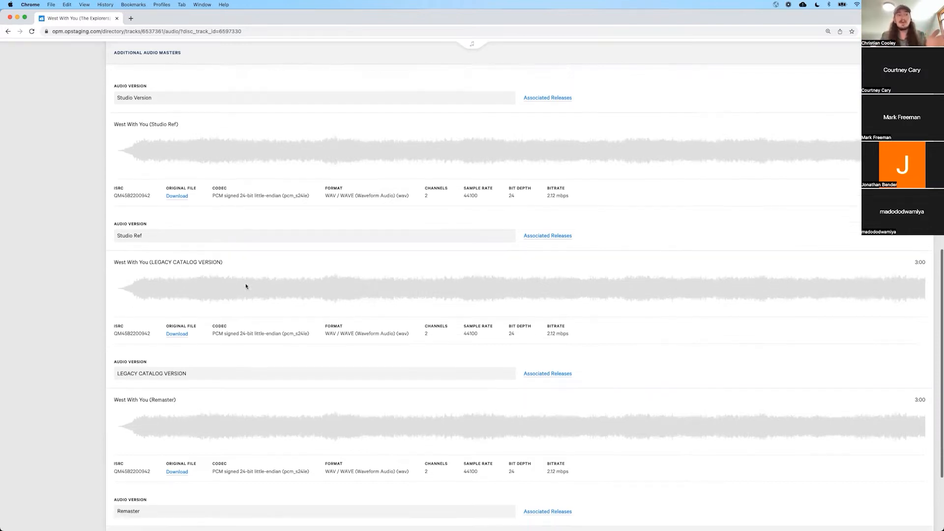
scroll(236, 435, up, 1)
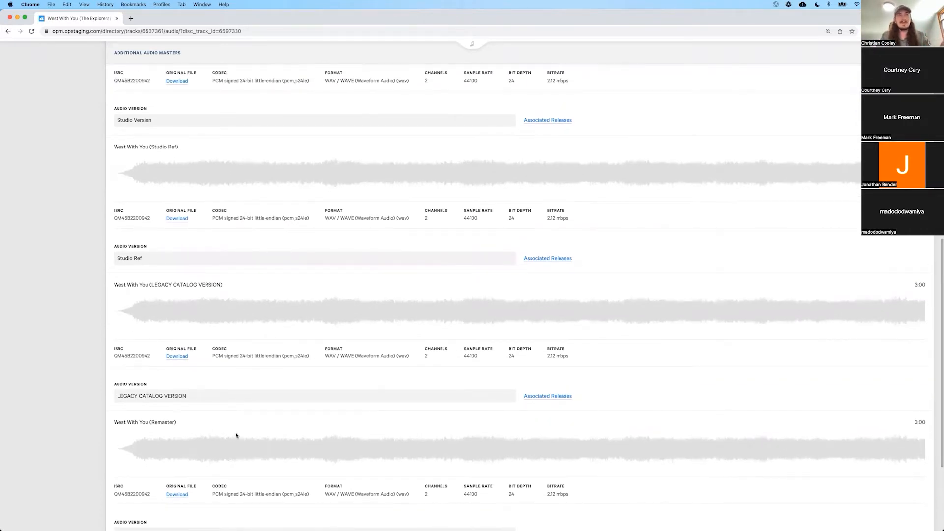
Switch the track's audio details to edit mode and examine the Audio Version field of the Studio Version master.
scroll(236, 435, up, 10)
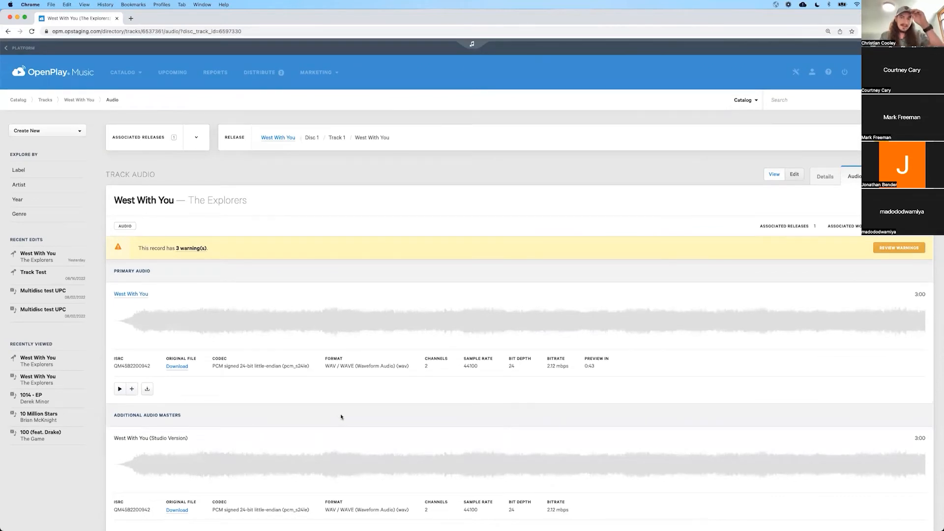
click(794, 175)
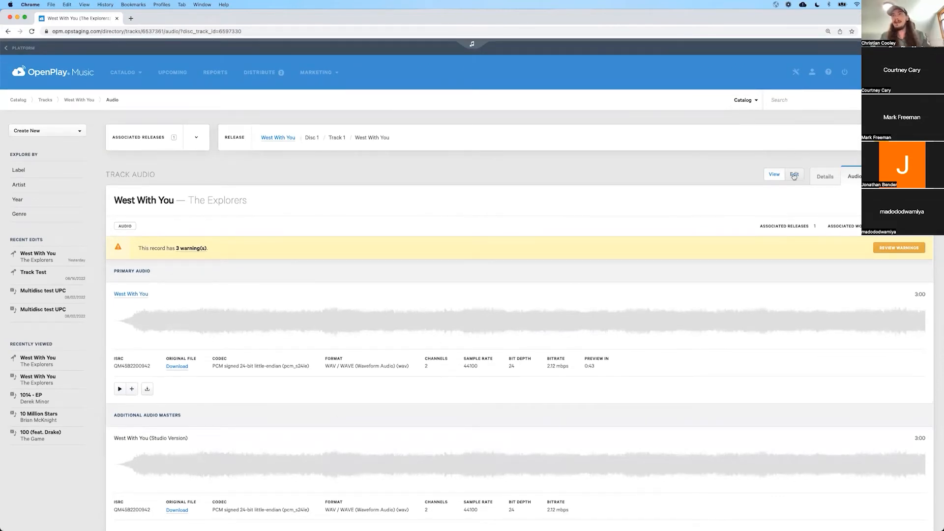
scroll(461, 278, down, 3)
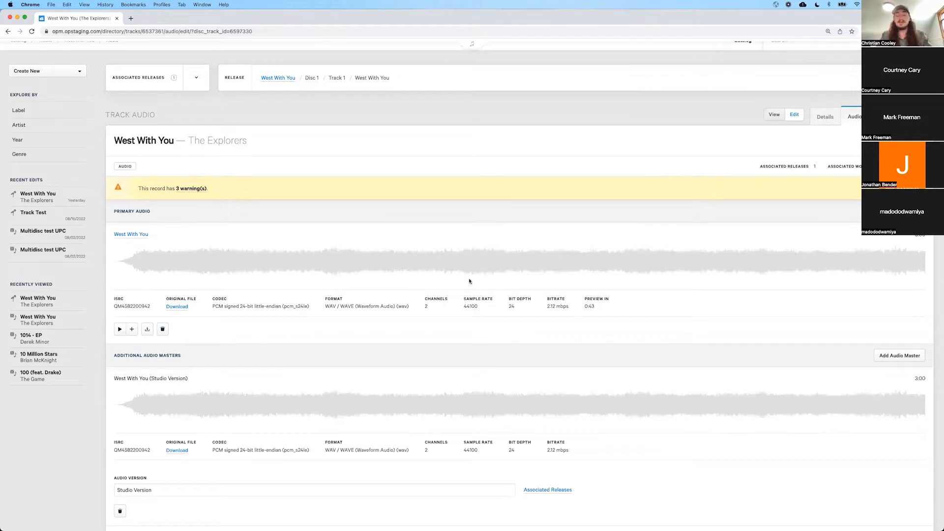
scroll(469, 281, down, 3)
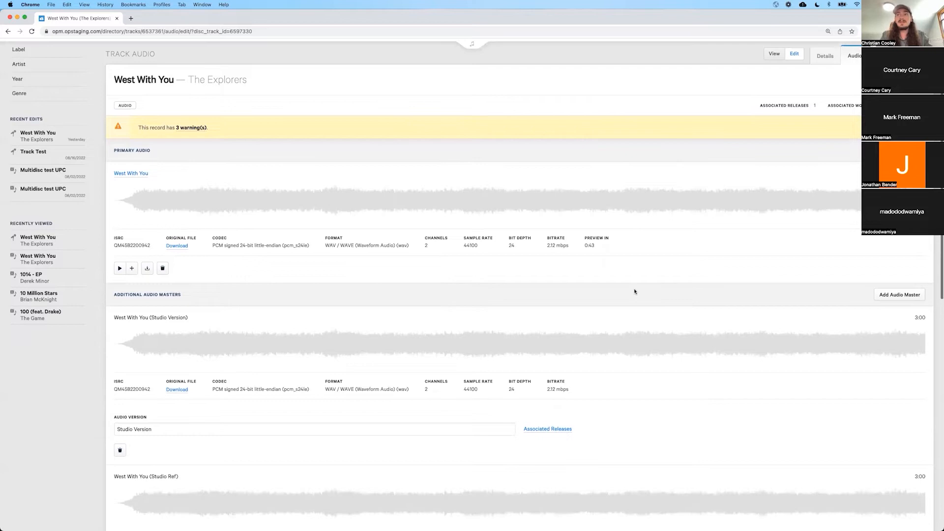
scroll(215, 426, down, 2)
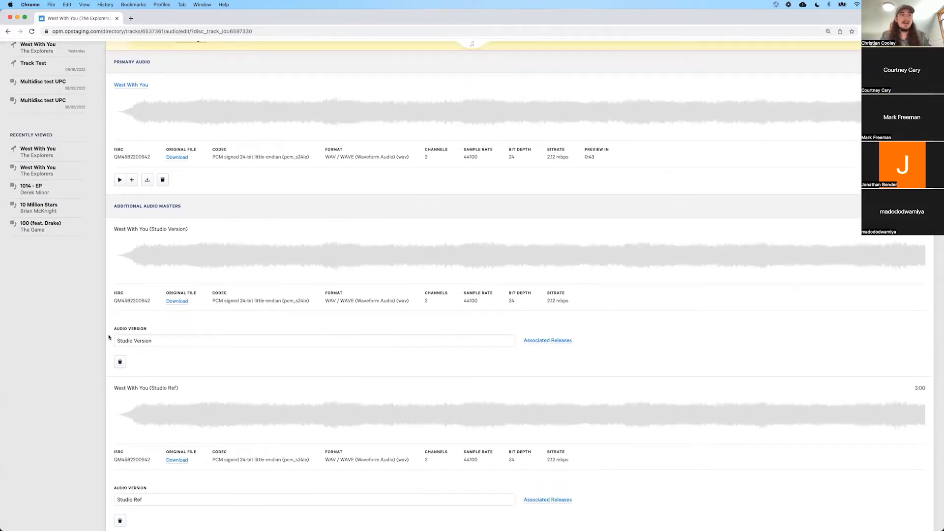
click(166, 337)
drag(165, 338, 105, 341)
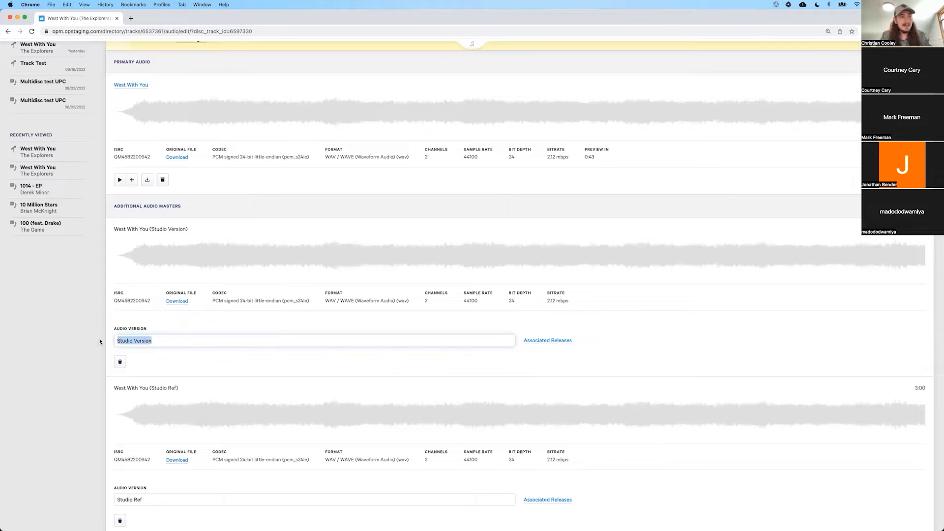
click(553, 362)
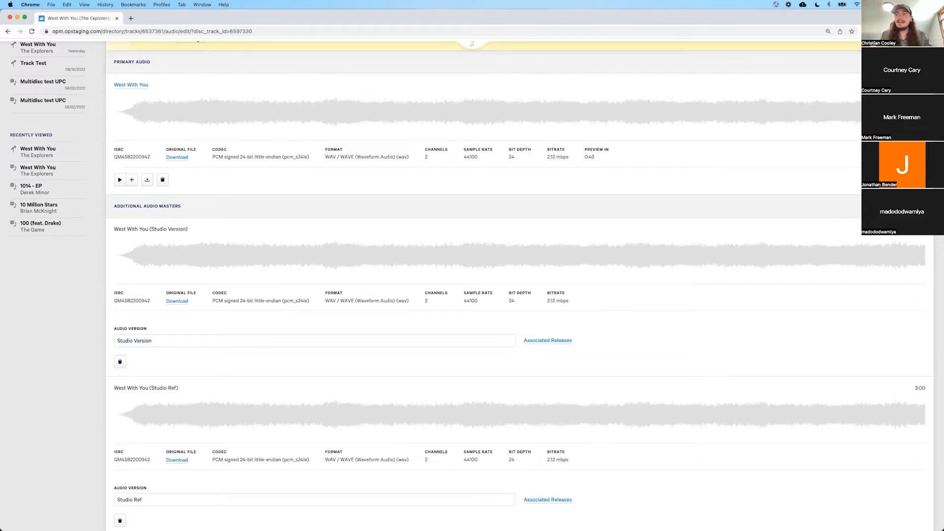
Return to the West With You release and open the audio details of its second track, Into The Mountains, for editing.
scroll(819, 155, up, 5)
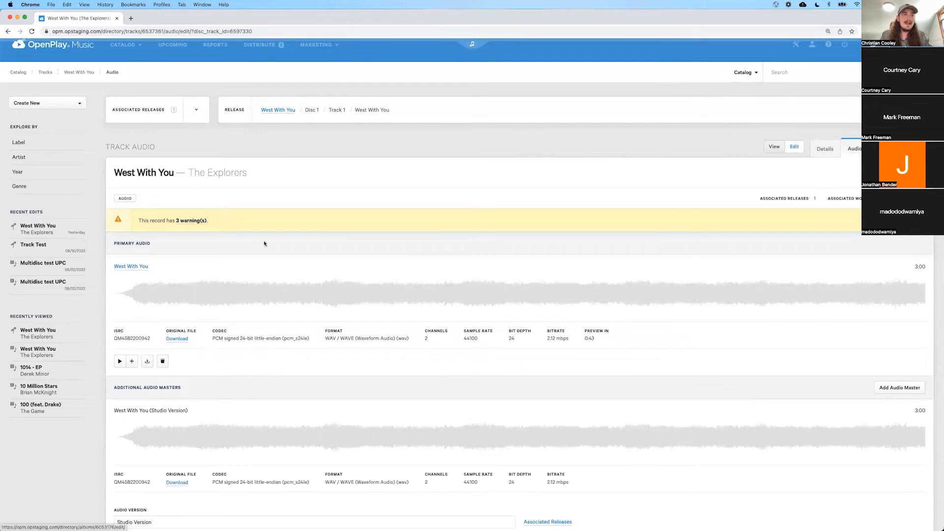
click(283, 115)
scroll(255, 447, down, 15)
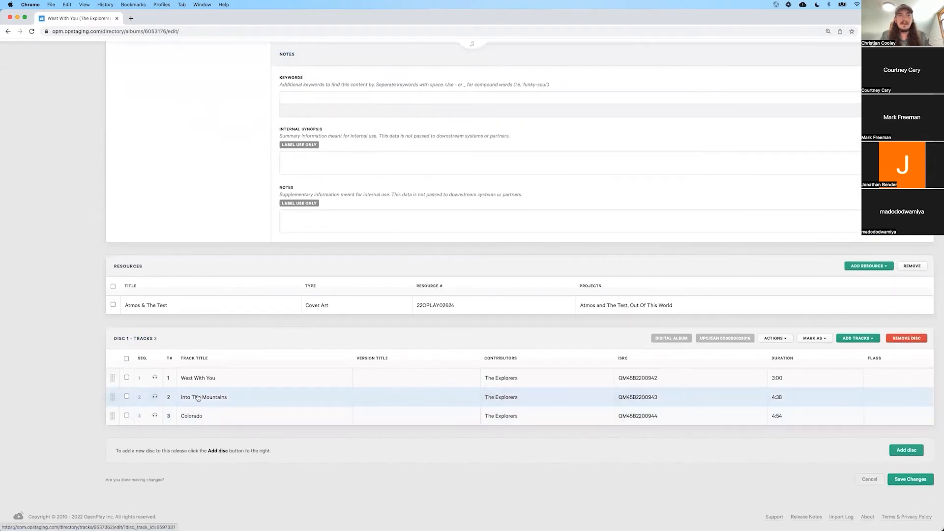
click(198, 397)
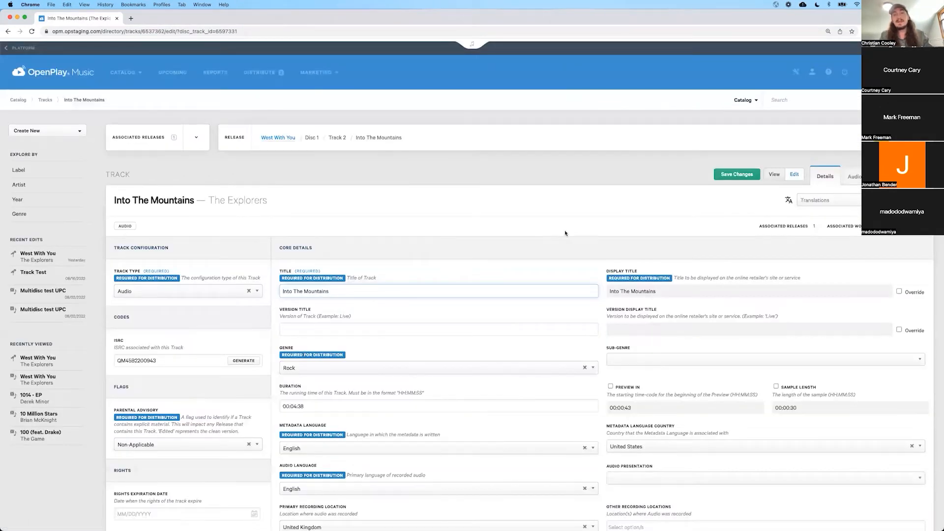
click(855, 178)
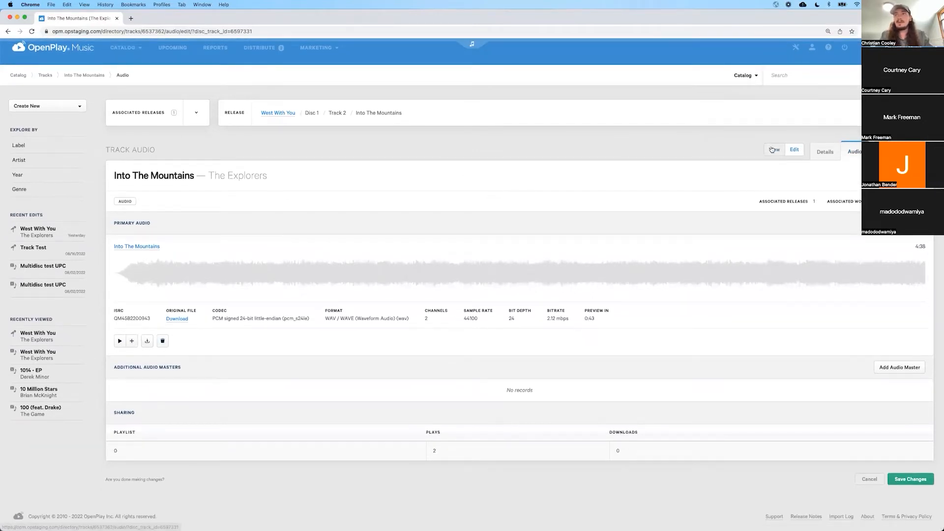
Check the audio details of Into The Mountains in view mode and return them to edit mode.
click(773, 174)
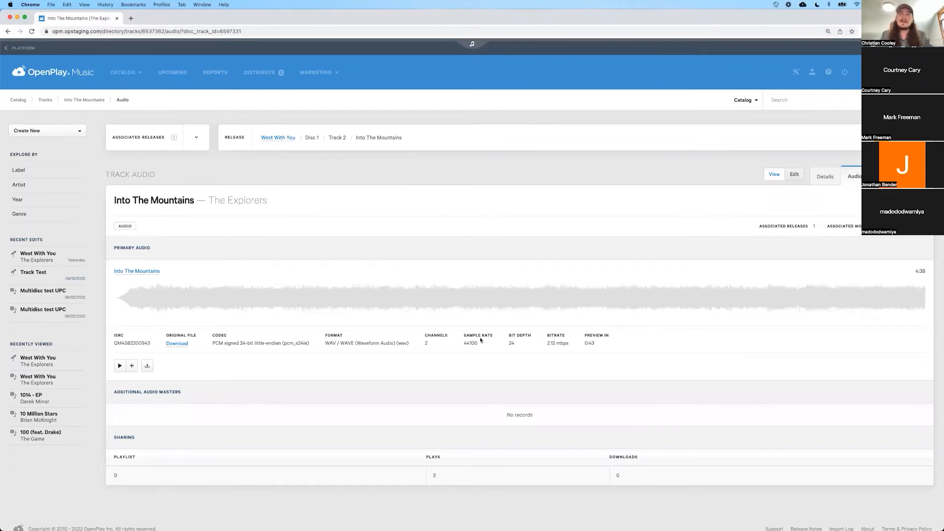
scroll(535, 354, down, 1)
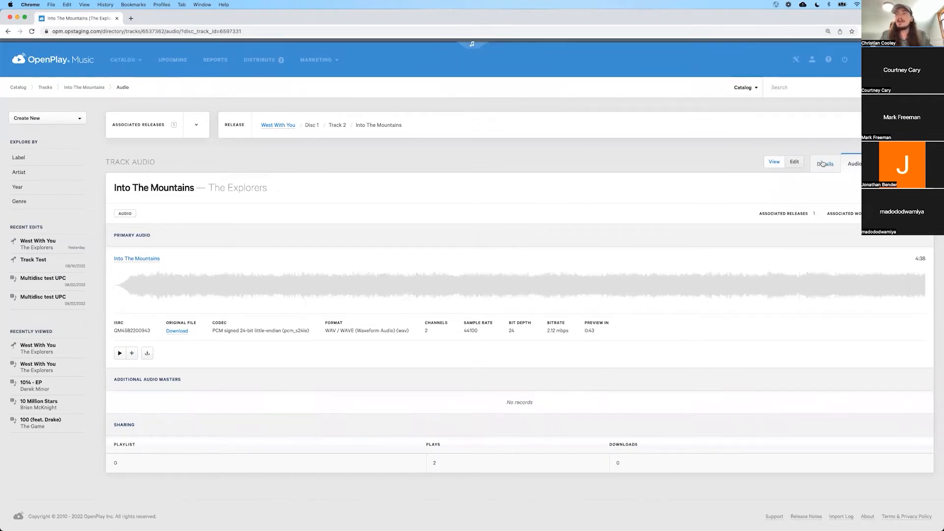
click(795, 162)
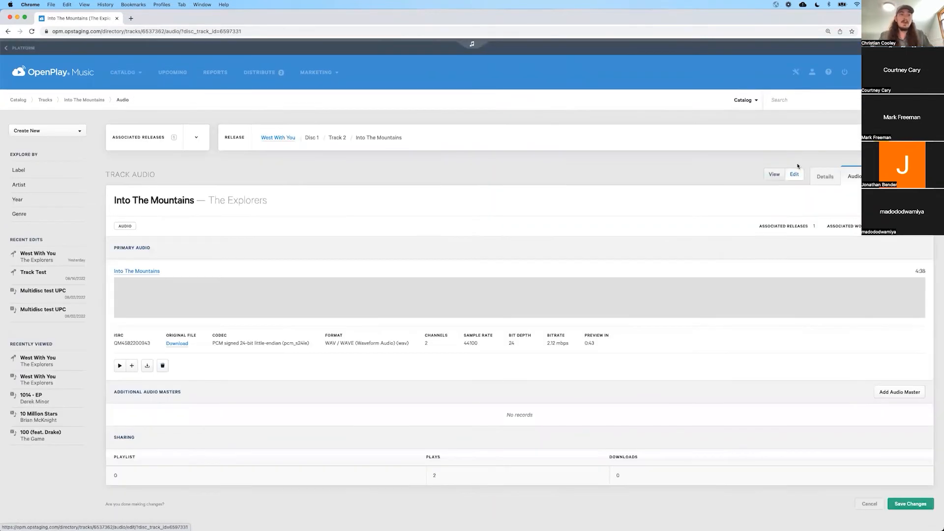
scroll(590, 290, down, 1)
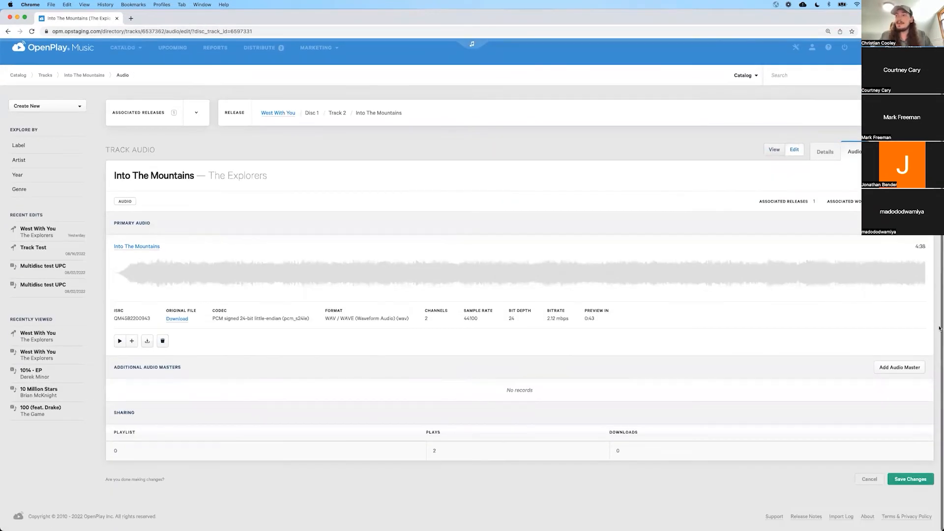
Add an additional audio master to Into The Mountains and upload 02 - Audio Test Track 20.wav for it.
click(889, 369)
scroll(866, 366, down, 2)
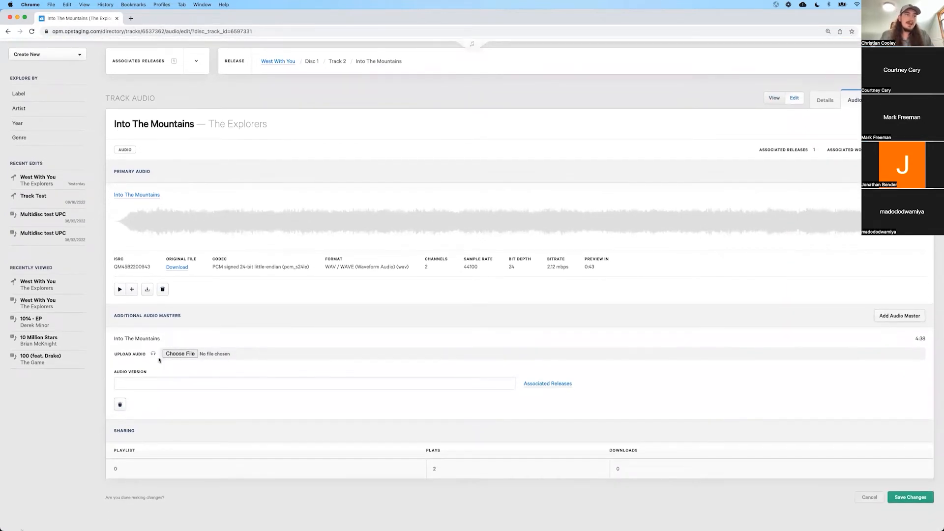
click(189, 354)
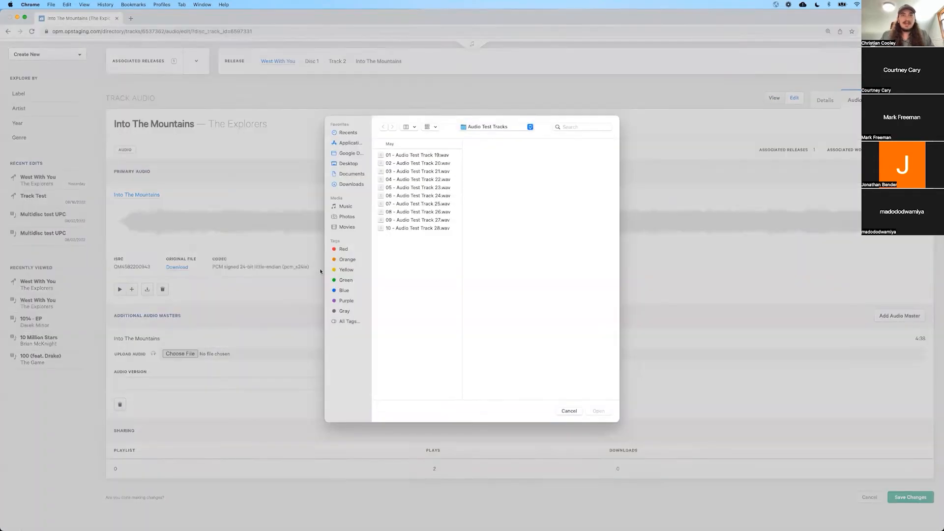
click(406, 165)
click(609, 414)
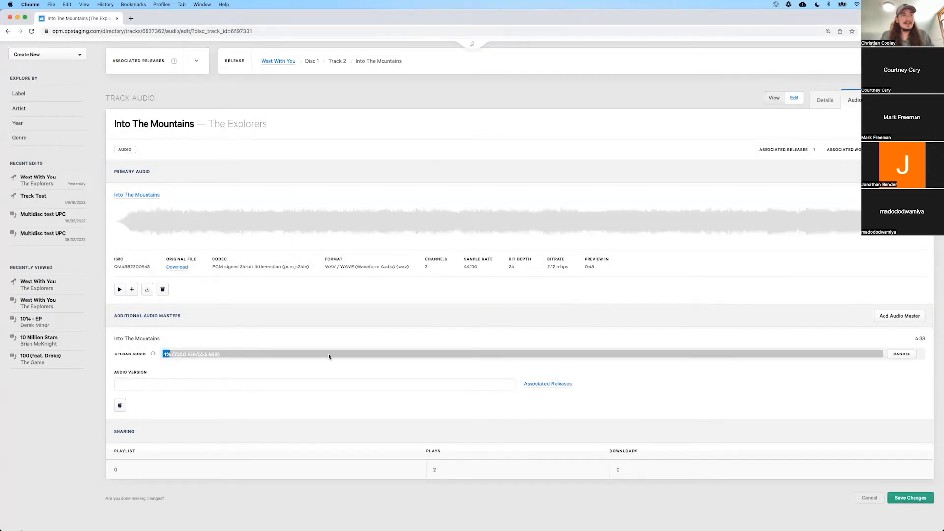
Set the new master's audio version to "Legacy Audio, for reference" and save the track's changes.
scroll(259, 363, down, 1)
scroll(259, 364, down, 1)
click(173, 370)
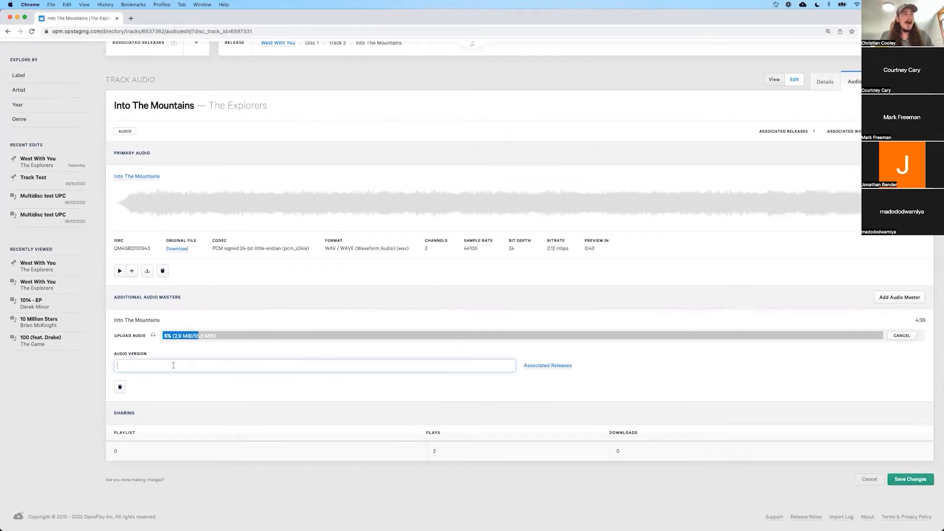
text(Leg)
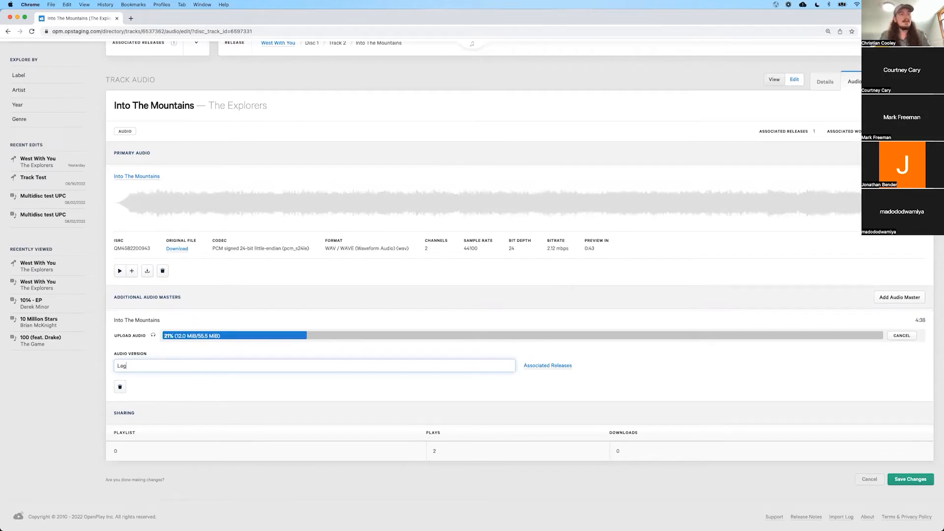
text(acy Aud)
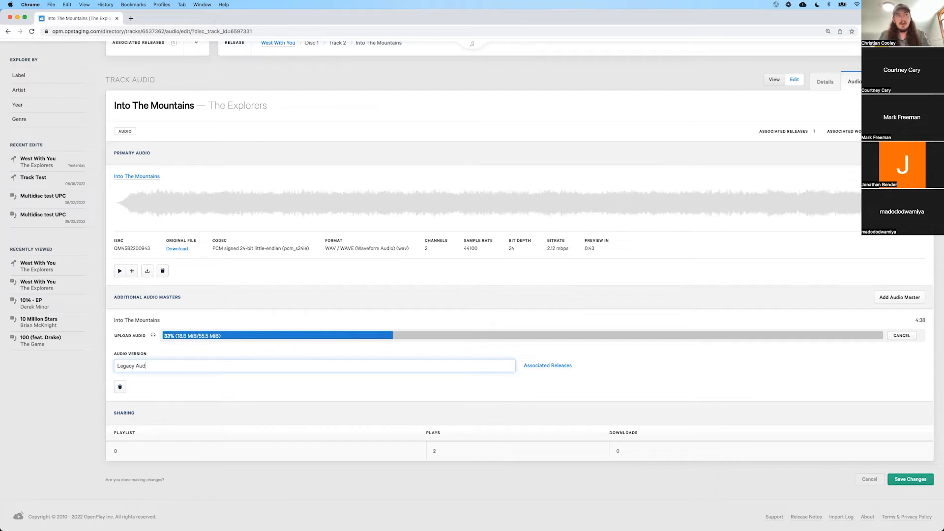
text(io, for refger)
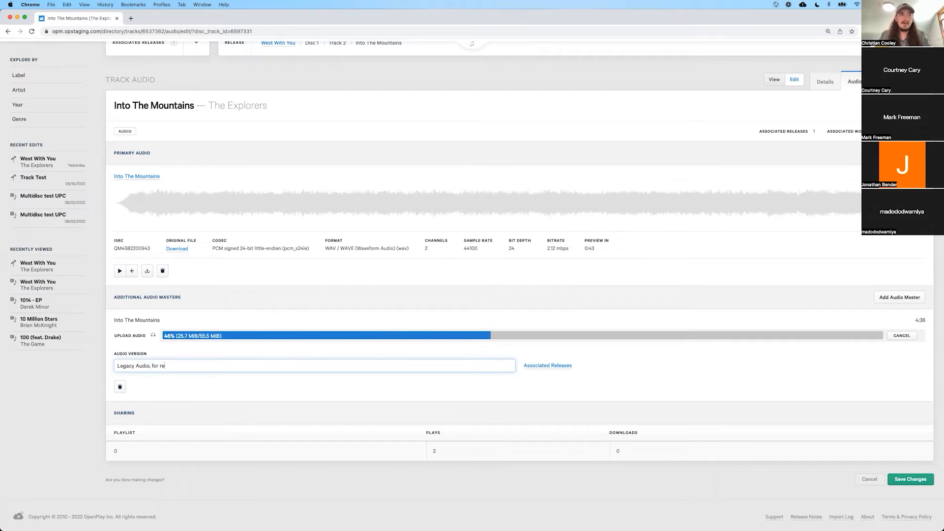
key(BackSpace)
key(BackSpace)
key(BackSpace)
text(erence)
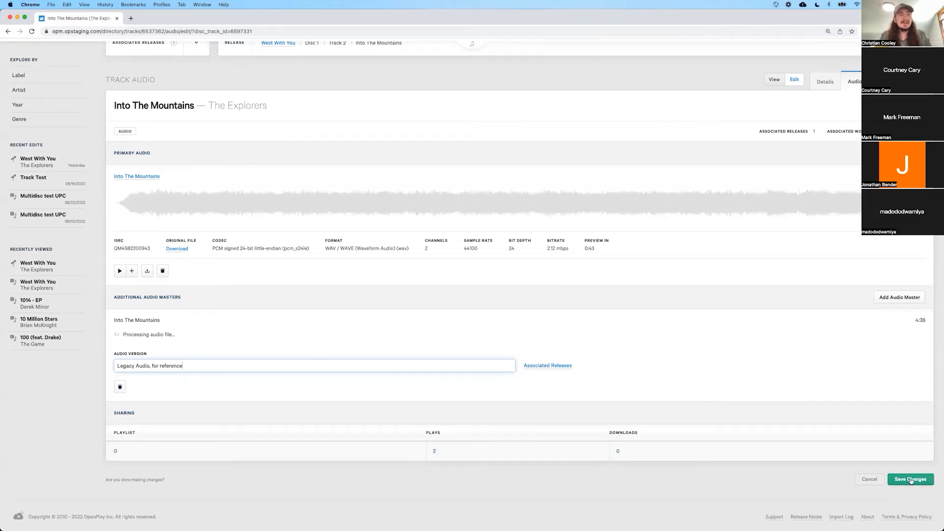
scroll(924, 477, down, 2)
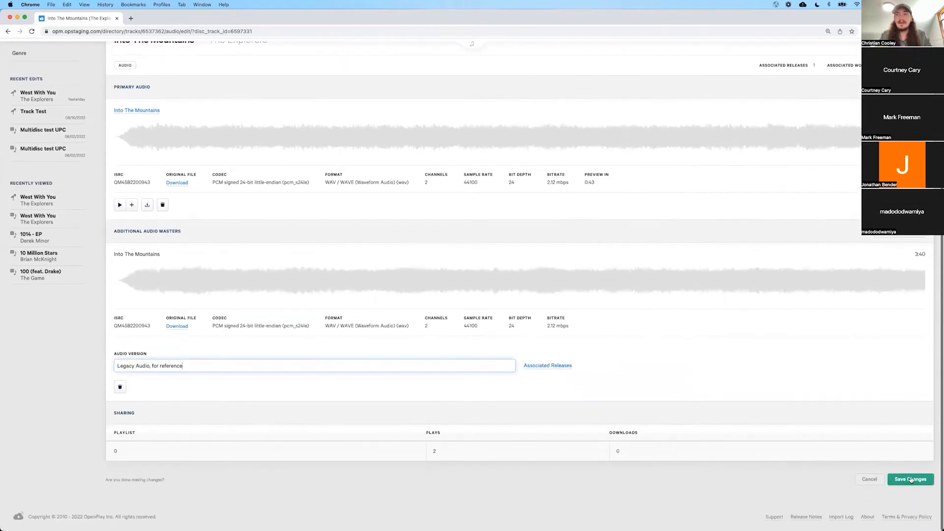
click(920, 479)
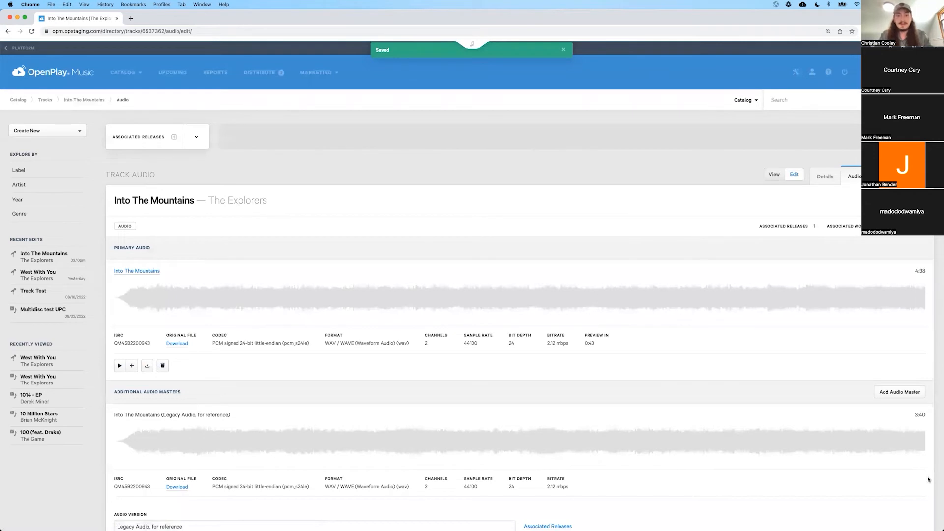
Open the associated release West With You from the track's details and show the release's audio for editing.
scroll(754, 401, down, 3)
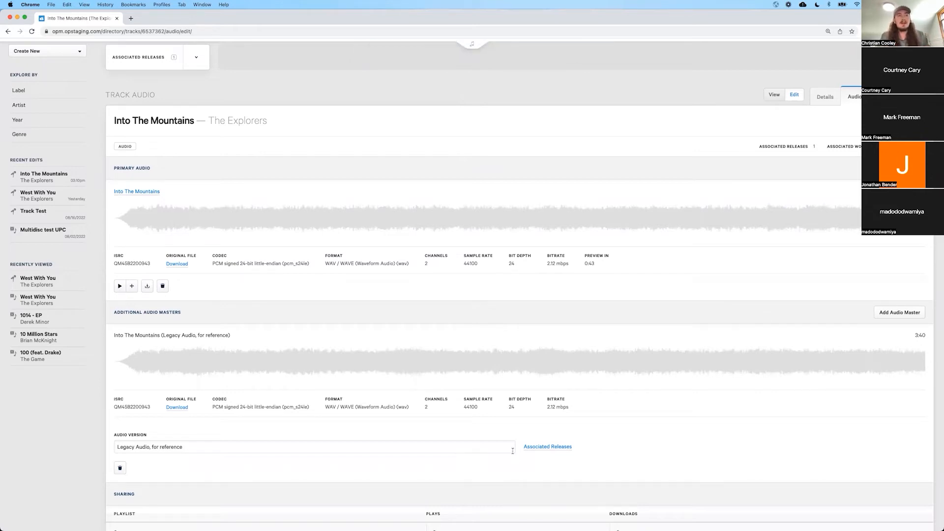
scroll(685, 325, down, 3)
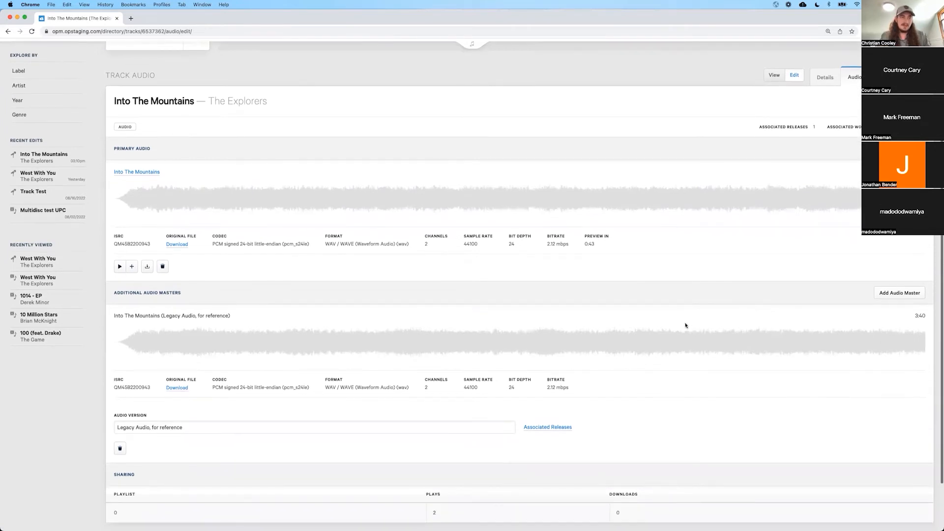
scroll(288, 210, up, 5)
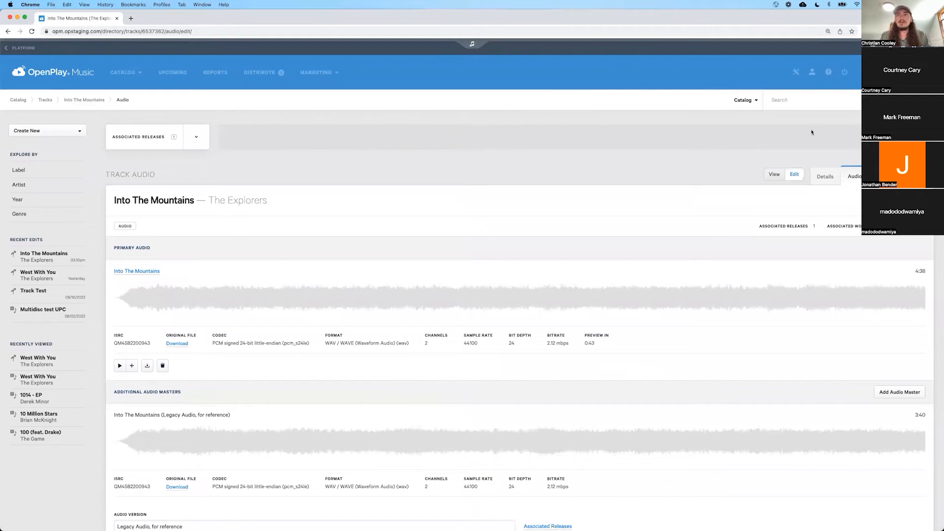
click(826, 183)
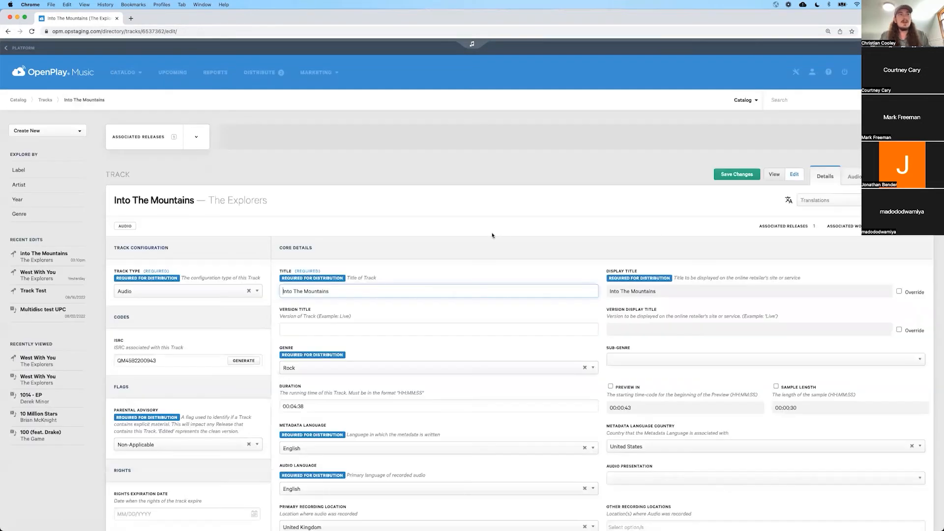
scroll(328, 243, down, 15)
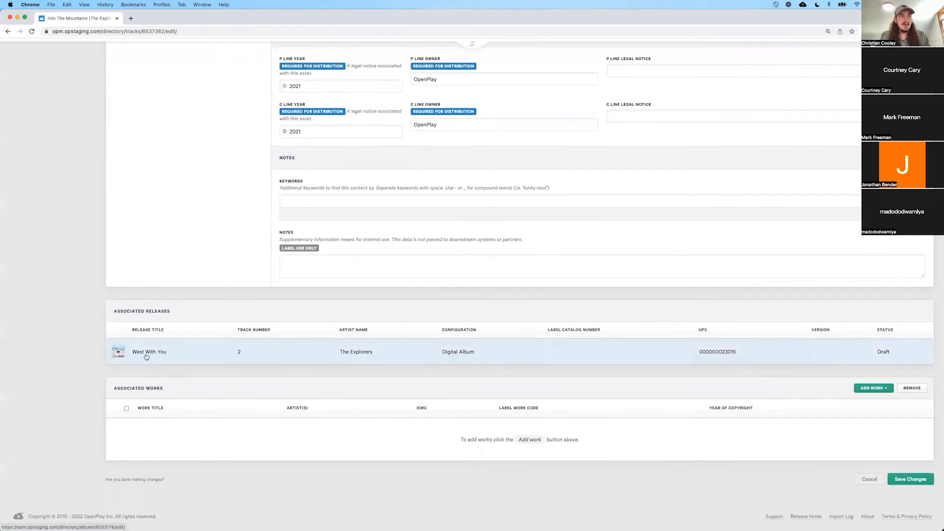
click(845, 358)
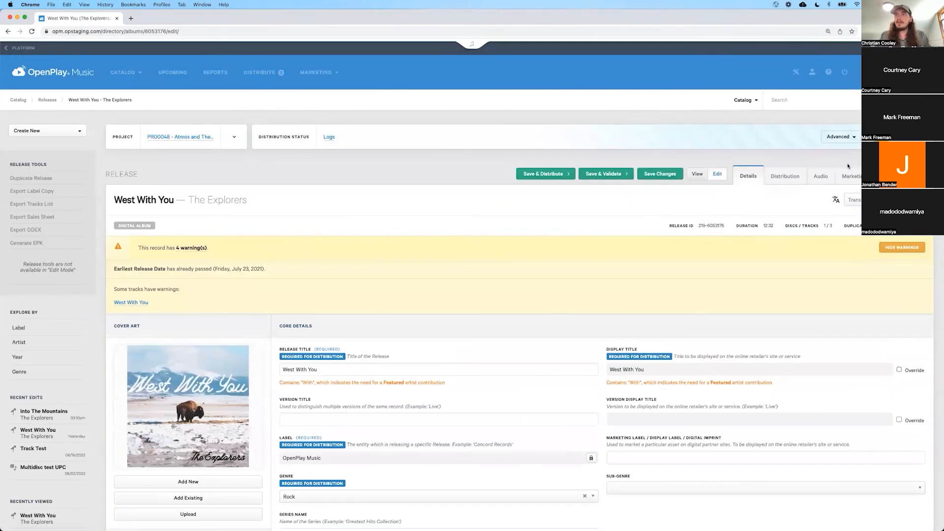
click(824, 175)
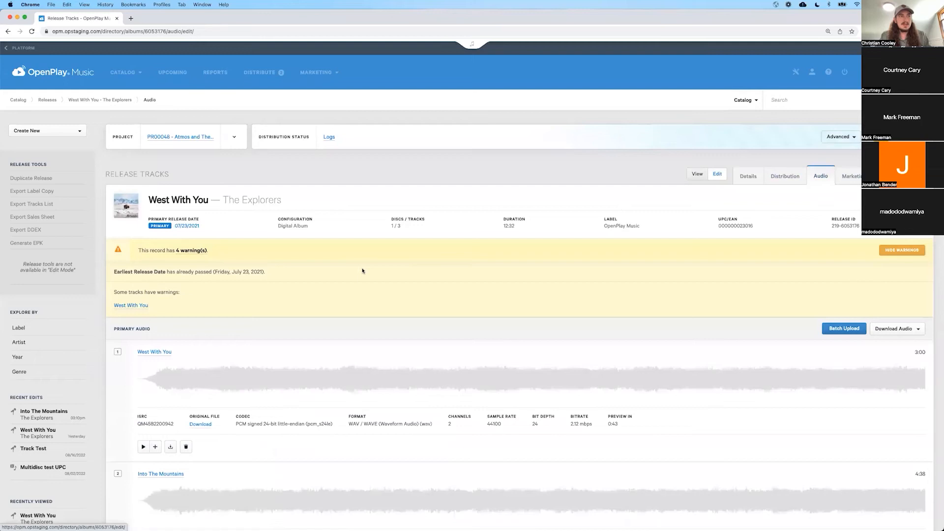
Assign Studio Version as the additional audio master of the first track, West With You.
scroll(362, 271, down, 5)
scroll(309, 373, down, 5)
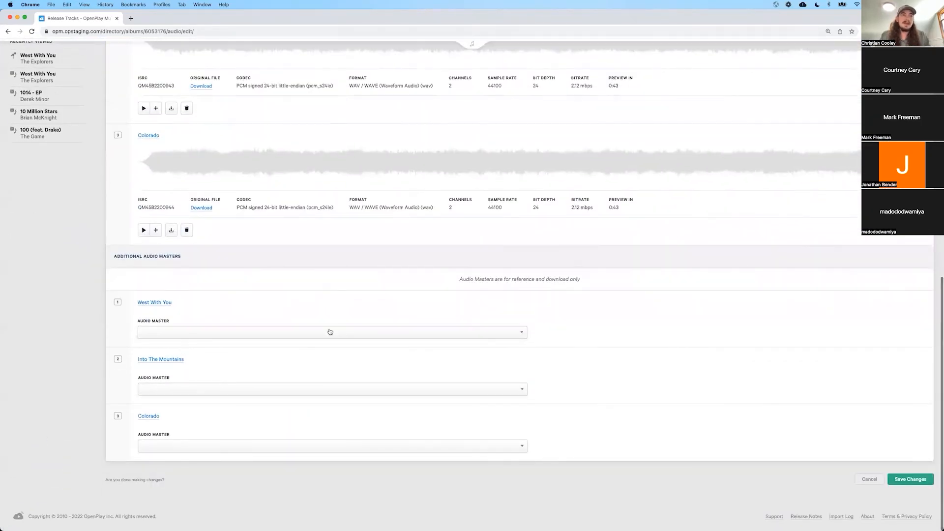
click(330, 332)
click(245, 347)
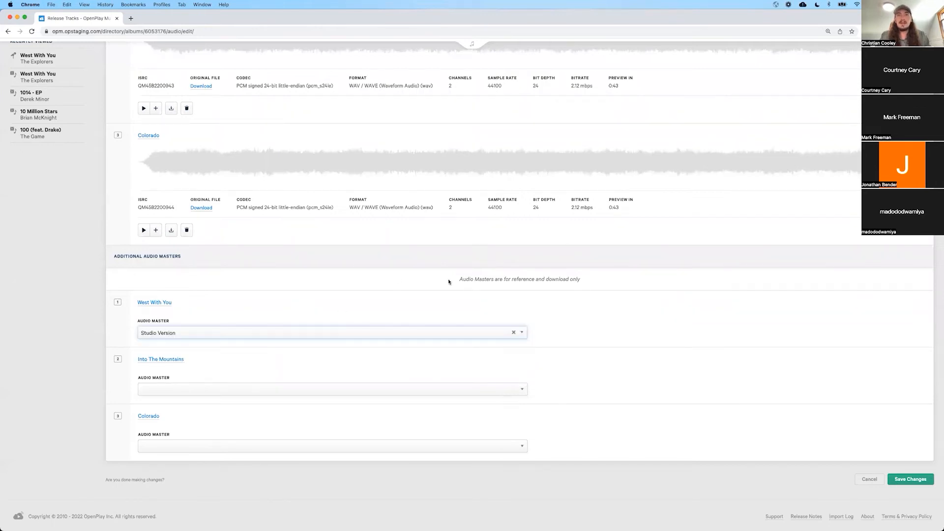
Read the usage note for additional audio masters and review the master options offered for the track West With You.
drag(461, 279, 565, 281)
click(570, 286)
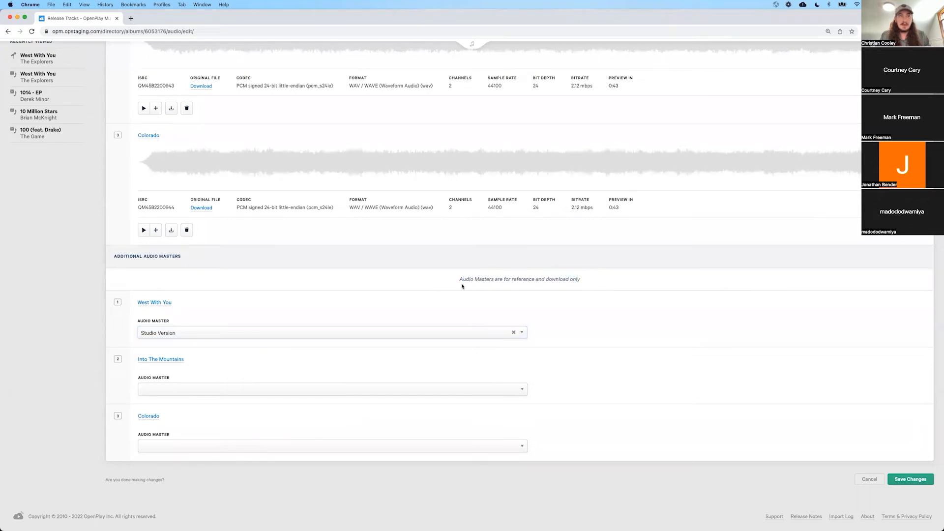
click(372, 337)
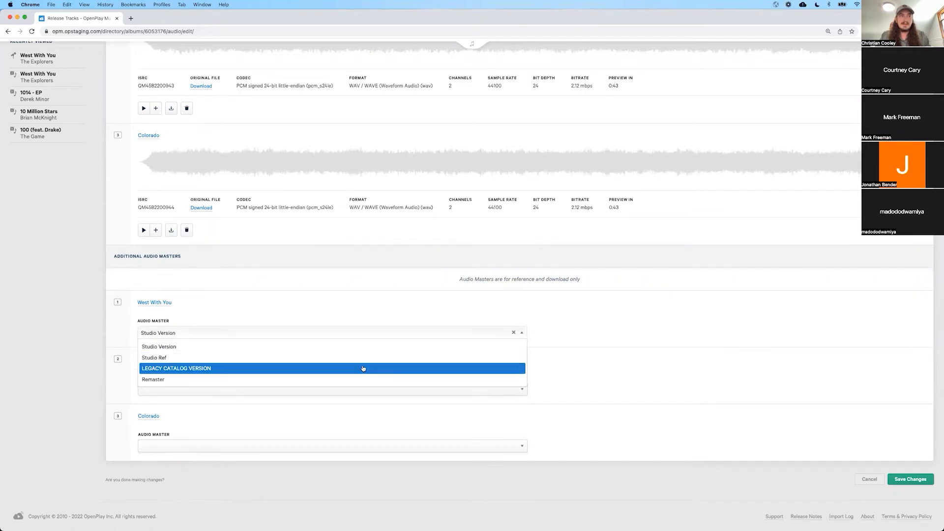
click(400, 318)
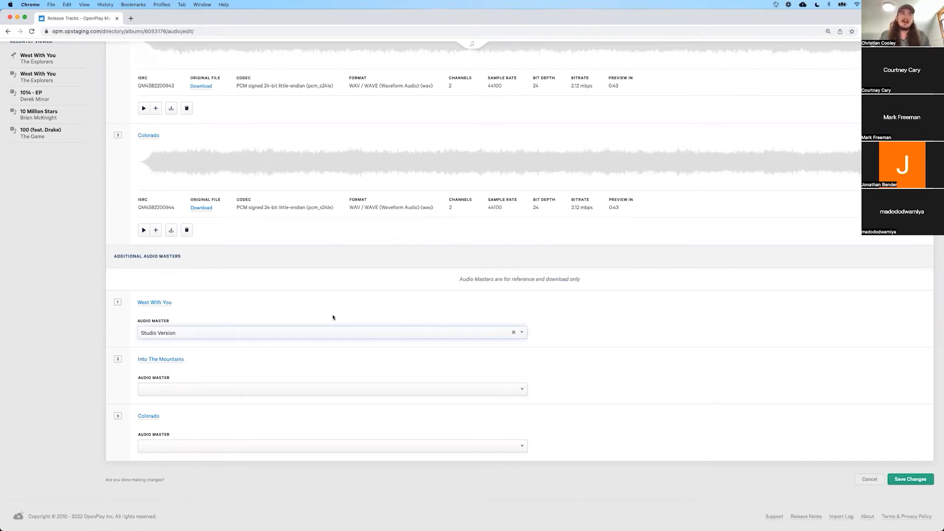
Compare the release's primary audio for its three tracks with the additional audio masters section.
scroll(333, 317, up, 2)
scroll(414, 354, up, 1)
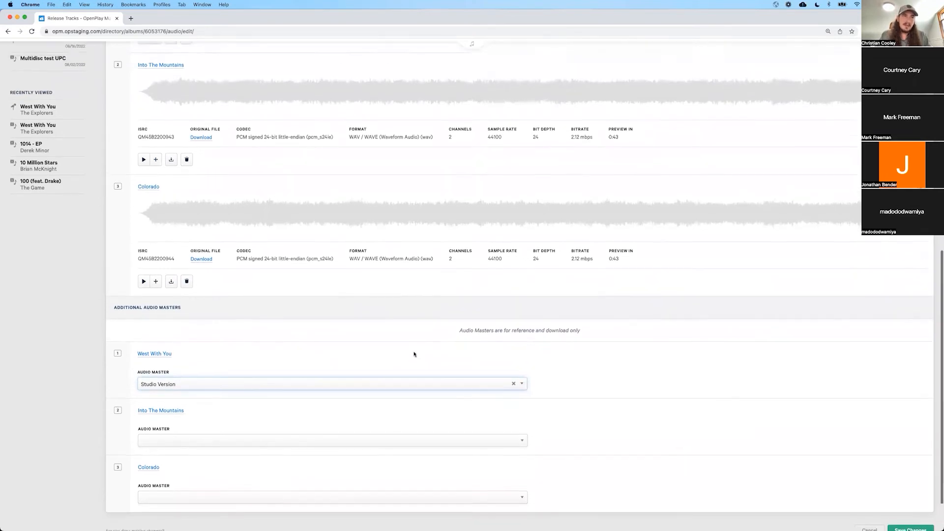
scroll(414, 354, up, 5)
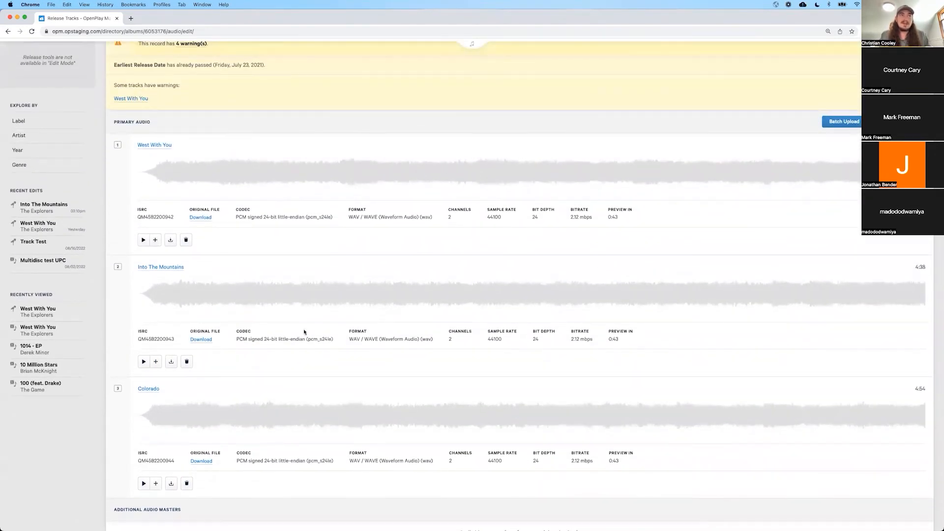
scroll(308, 342, up, 1)
scroll(689, 284, down, 5)
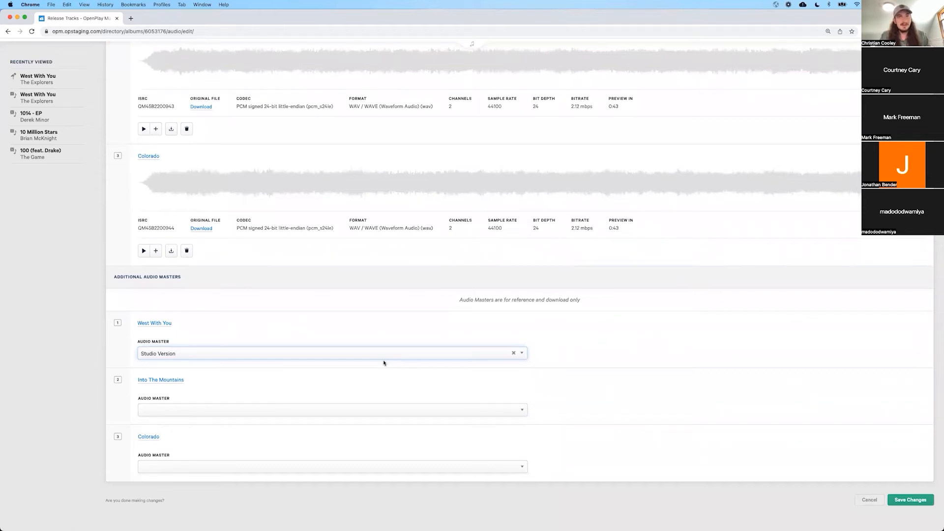
scroll(384, 363, up, 1)
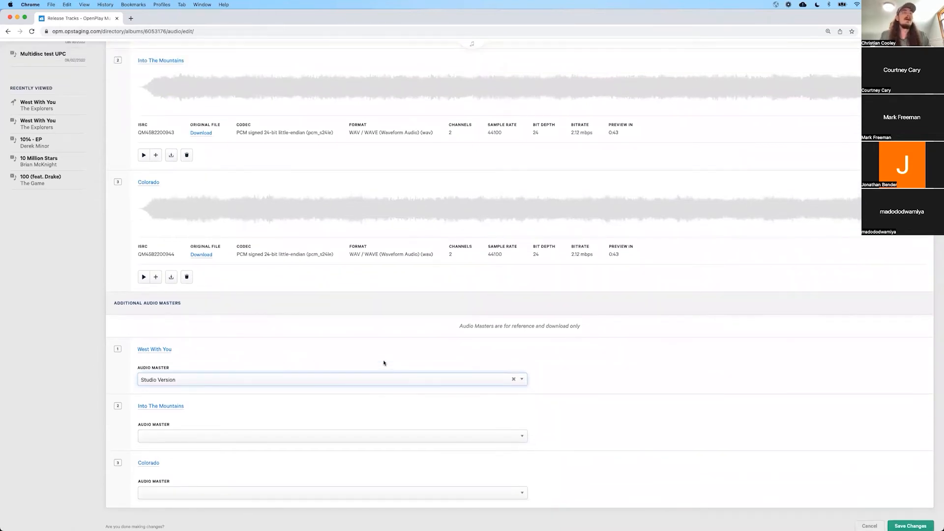
scroll(384, 363, up, 5)
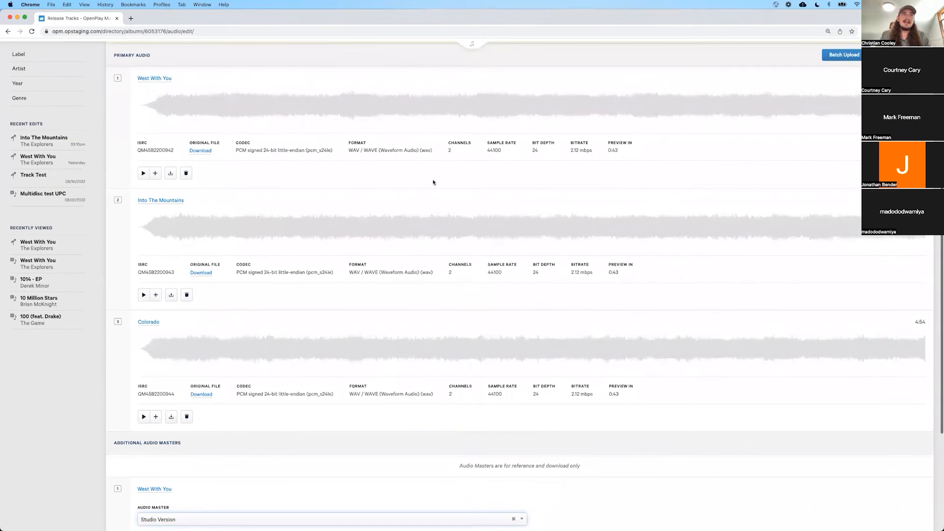
scroll(433, 183, up, 6)
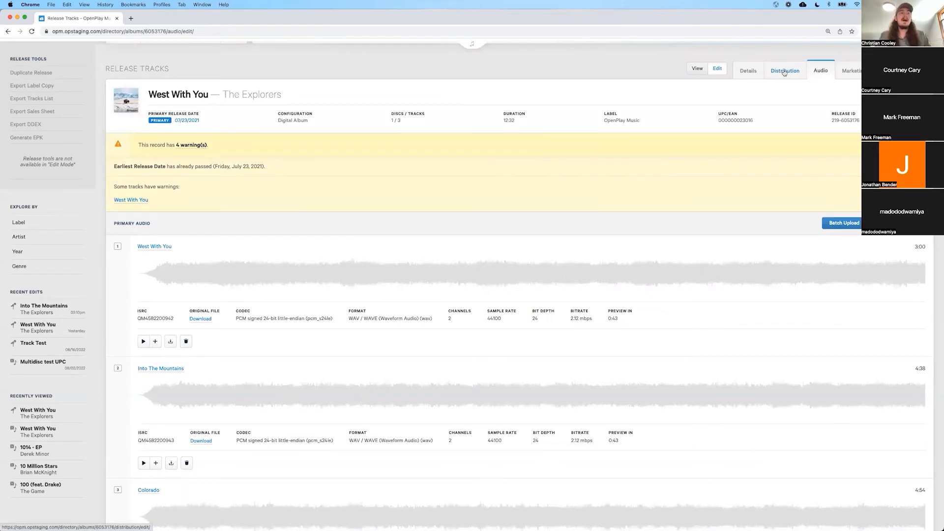
scroll(670, 249, down, 2)
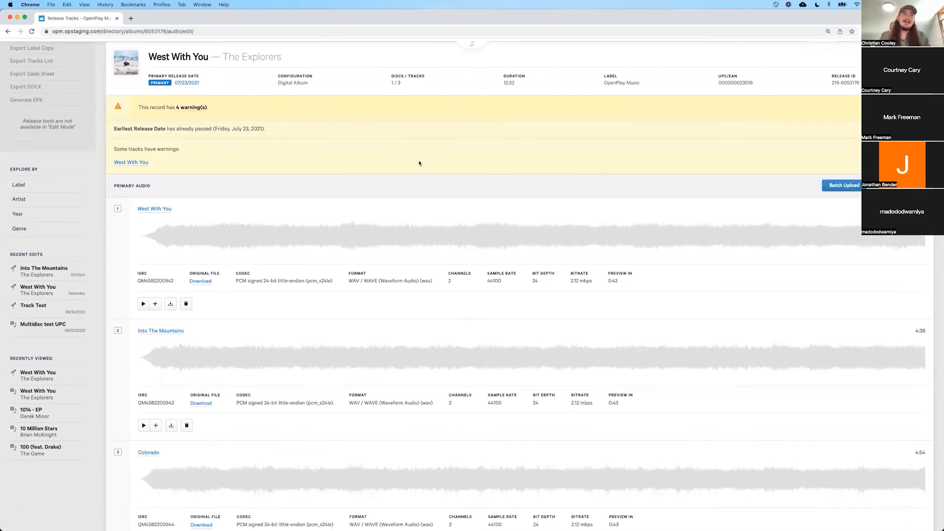
scroll(318, 226, down, 2)
scroll(318, 226, down, 2)
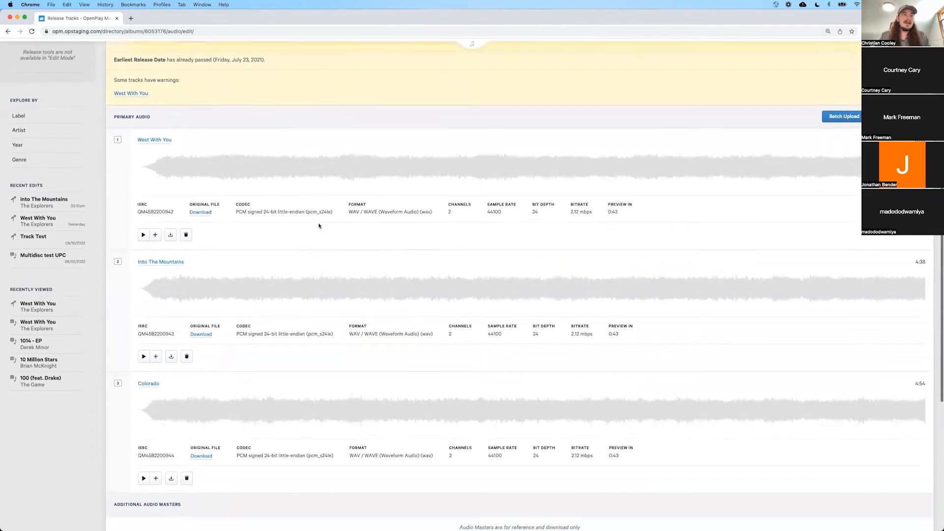
scroll(318, 226, down, 1)
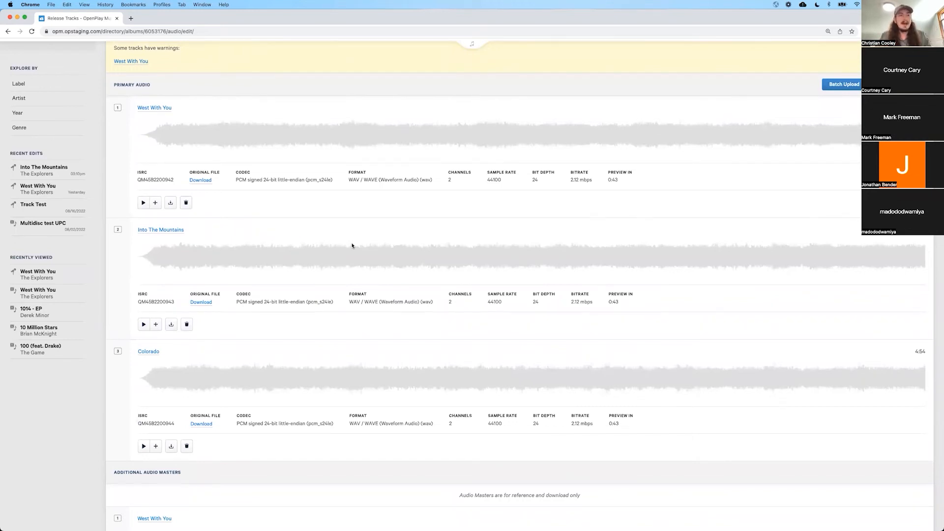
scroll(425, 269, down, 1)
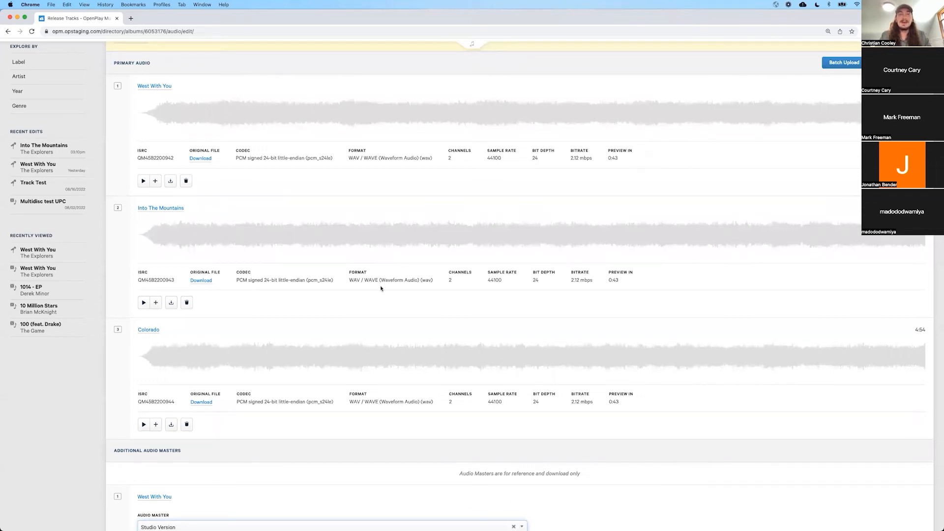
scroll(418, 254, up, 3)
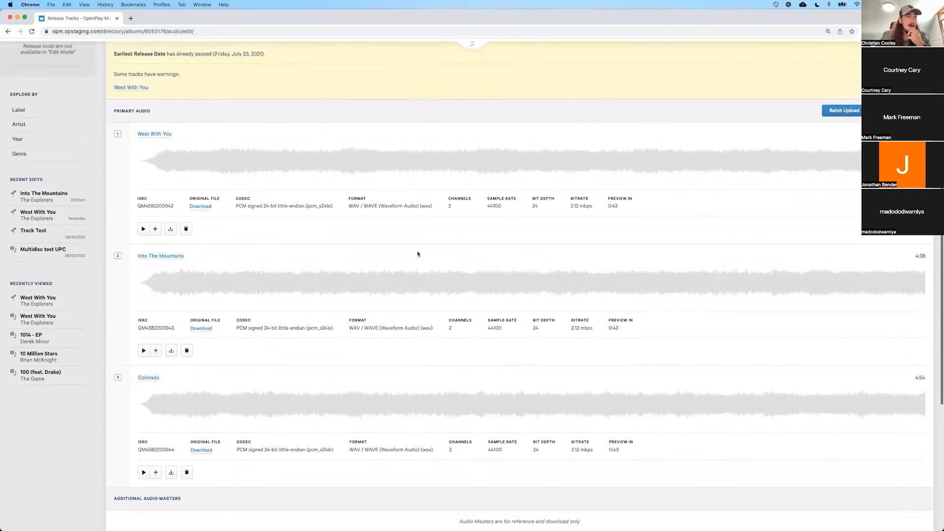
scroll(418, 254, up, 2)
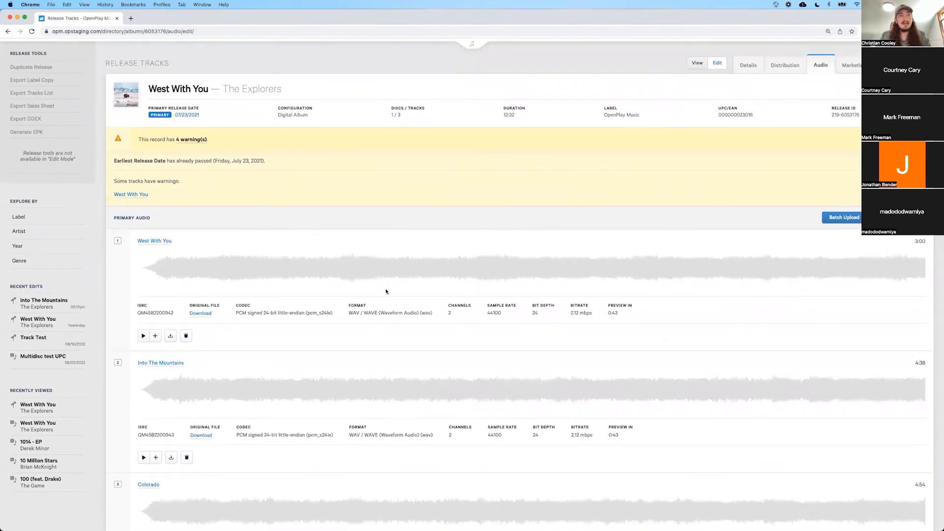
scroll(386, 292, down, 2)
scroll(386, 292, down, 1)
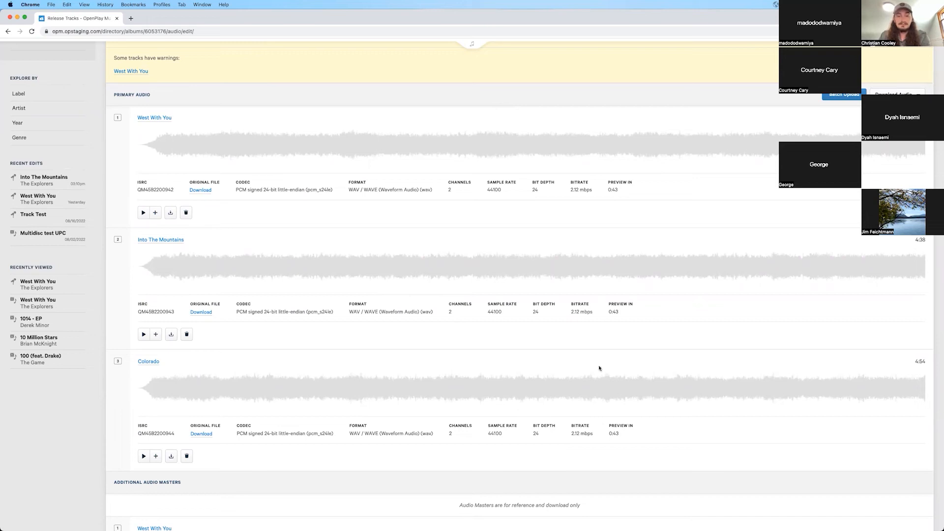
scroll(599, 368, down, 2)
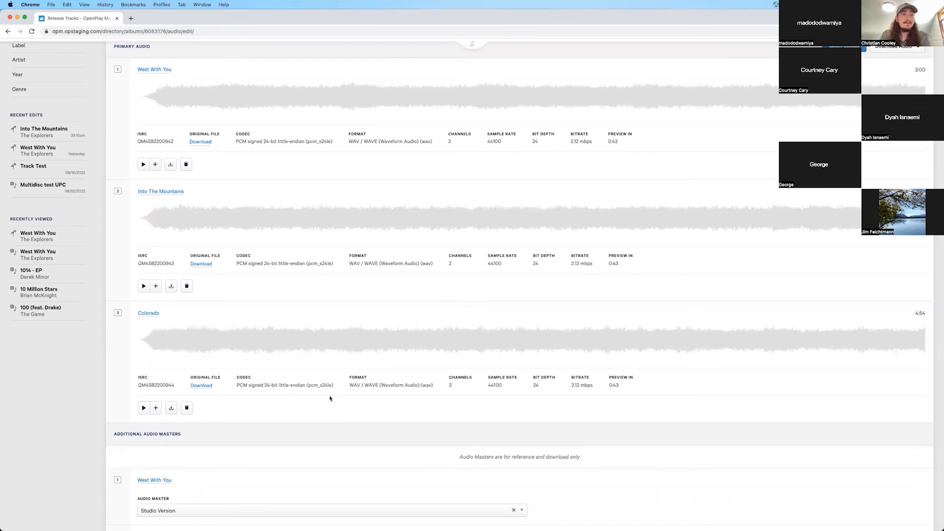
scroll(259, 381, up, 1)
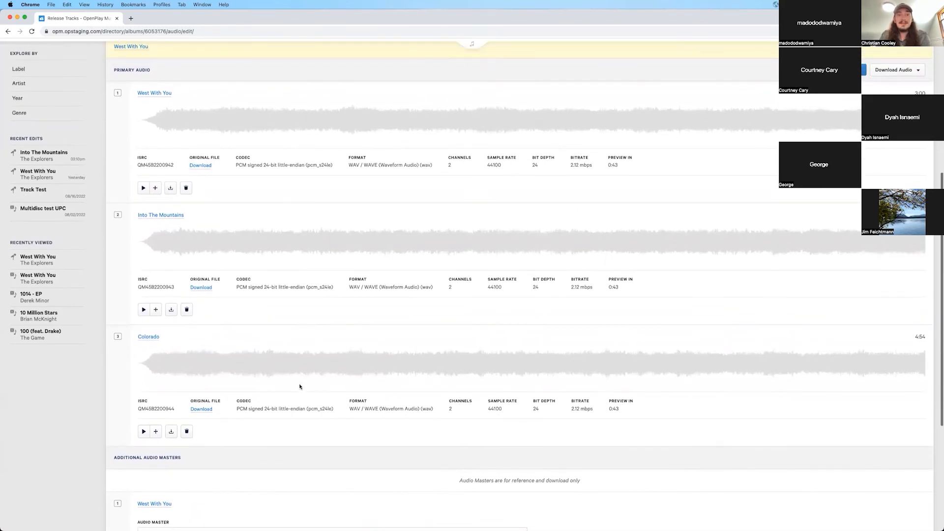
scroll(399, 292, down, 2)
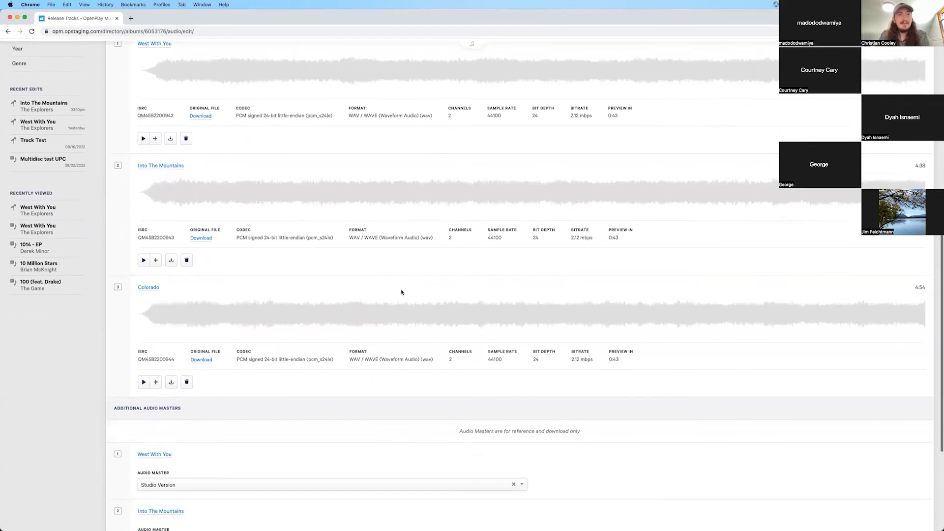
Open the first track, West With You, from the release's primary audio list and show the track's audio for editing.
scroll(182, 152, up, 4)
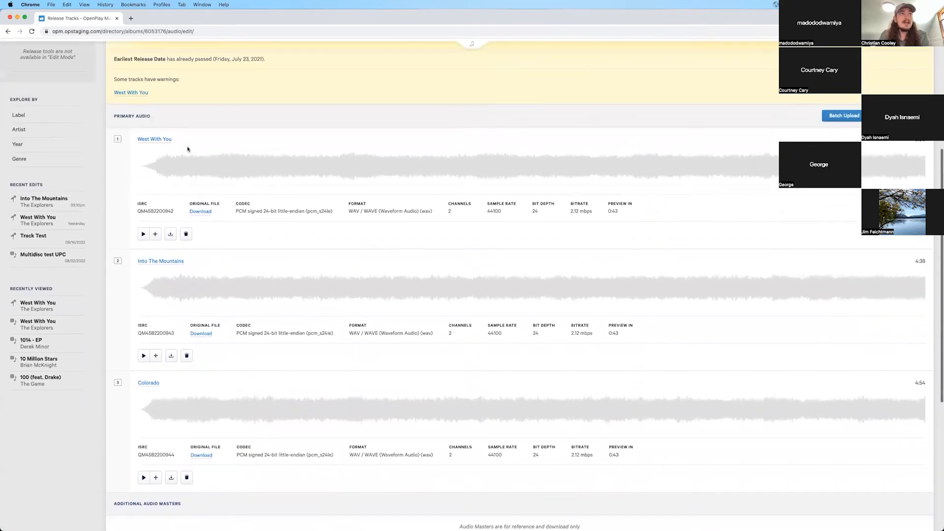
click(153, 140)
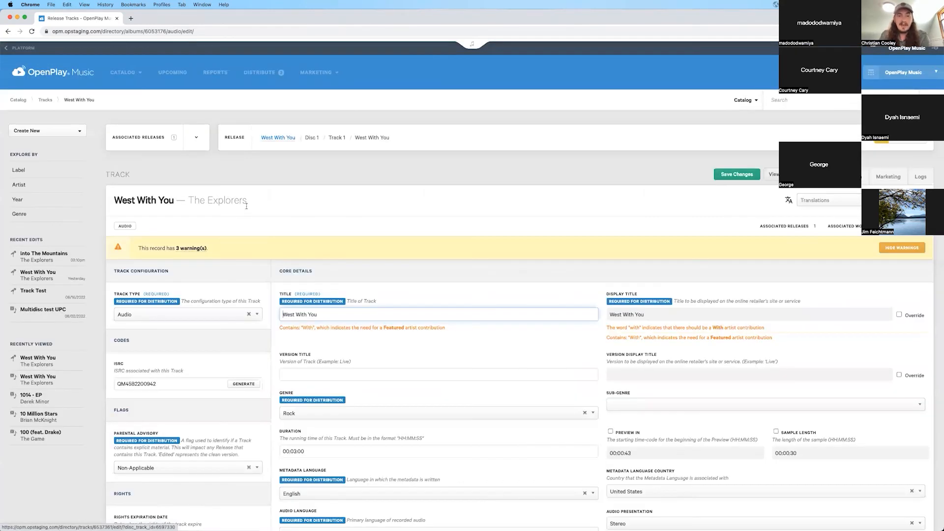
click(866, 184)
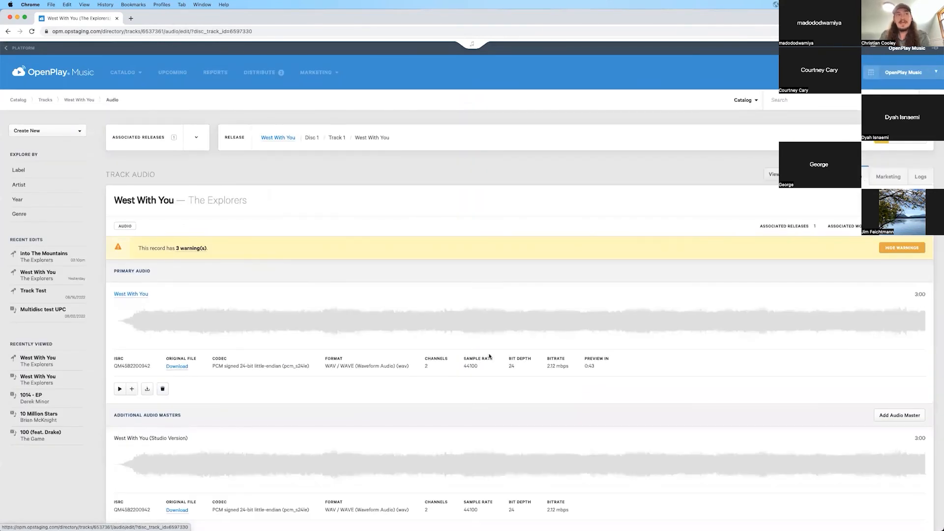
Review the track's additional audio masters, from Studio Version and Studio Ref to LEGACY CATALOG VERSION and Remaster, including their file details and associated releases links.
scroll(489, 356, down, 4)
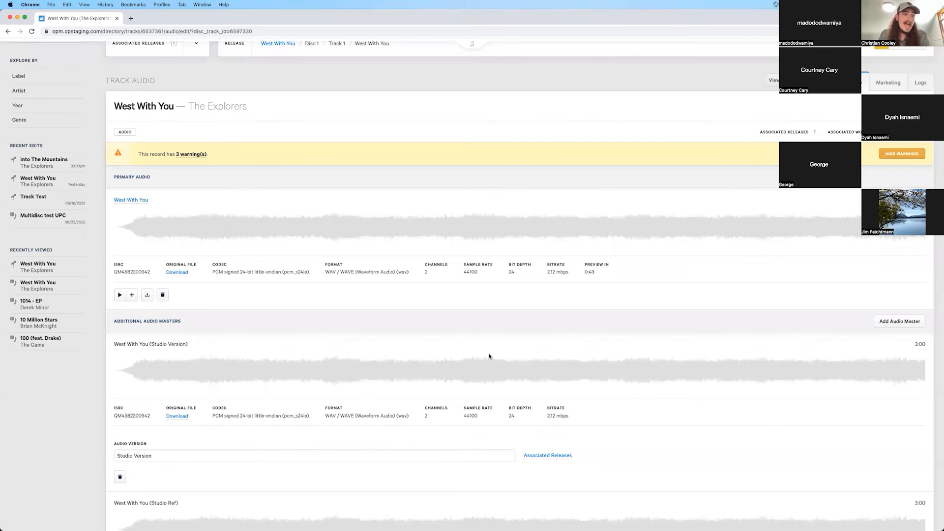
scroll(490, 356, down, 1)
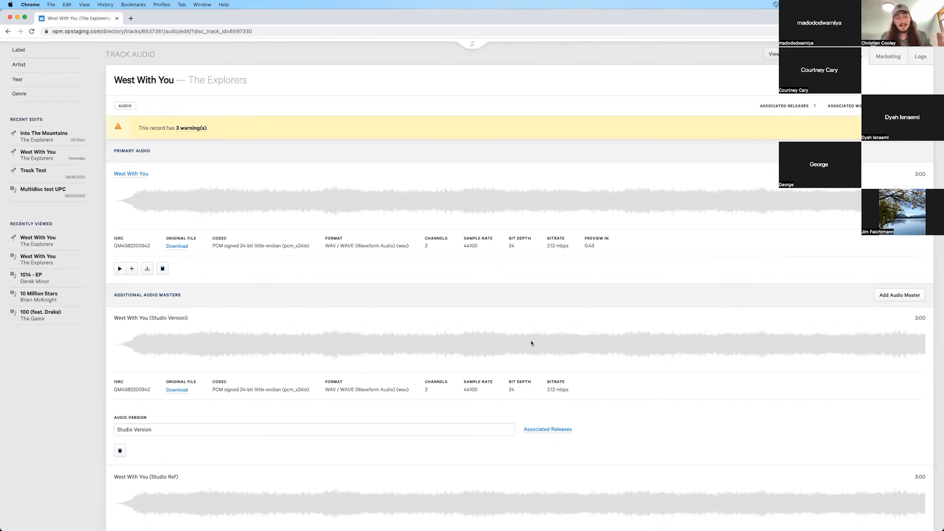
scroll(373, 443, down, 1)
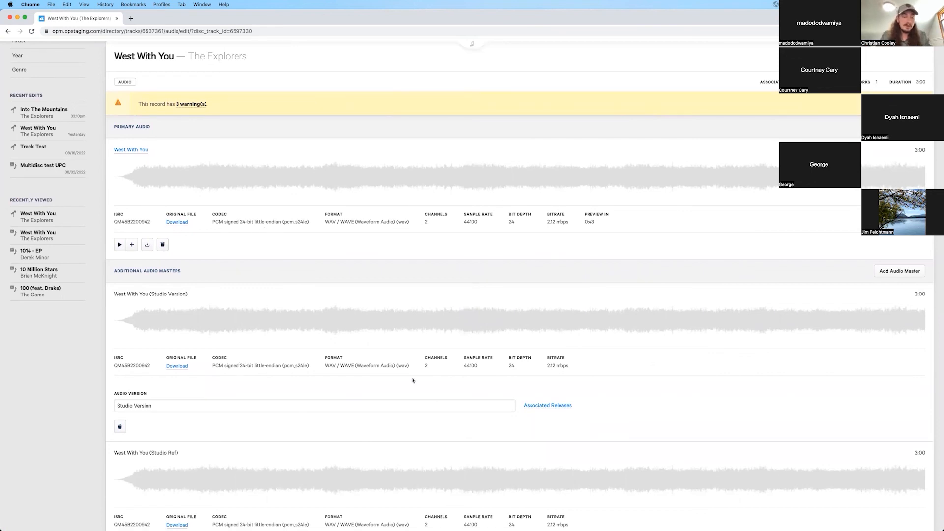
scroll(353, 372, down, 5)
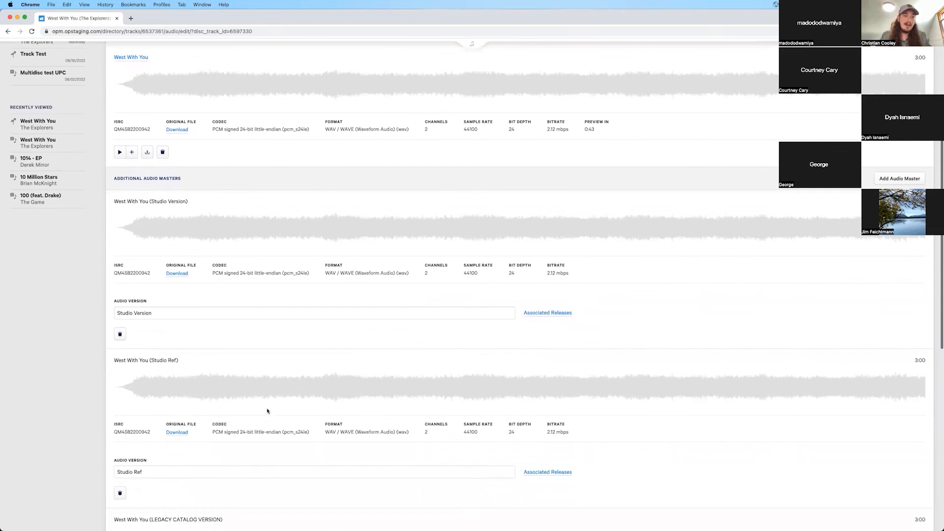
scroll(382, 428, down, 6)
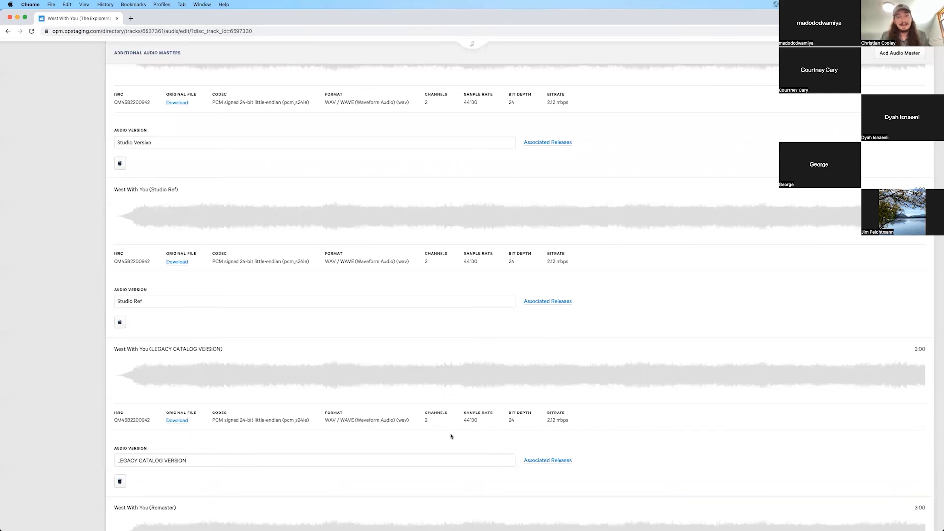
scroll(484, 418, down, 5)
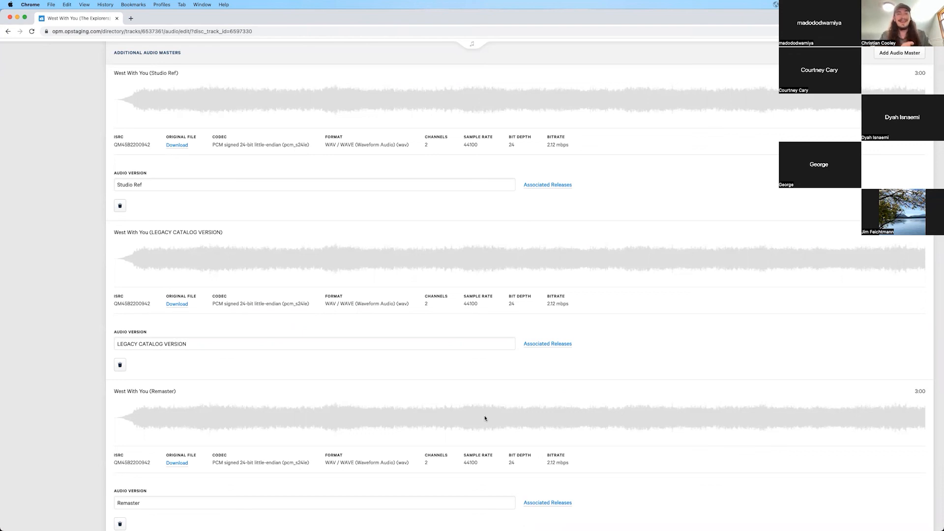
scroll(485, 418, up, 1)
right_click(485, 418)
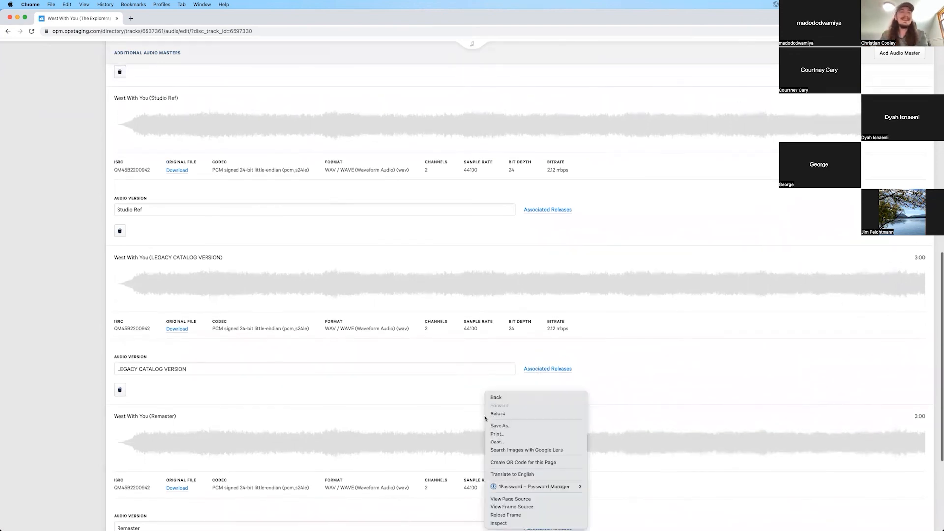
click(711, 198)
scroll(710, 198, up, 3)
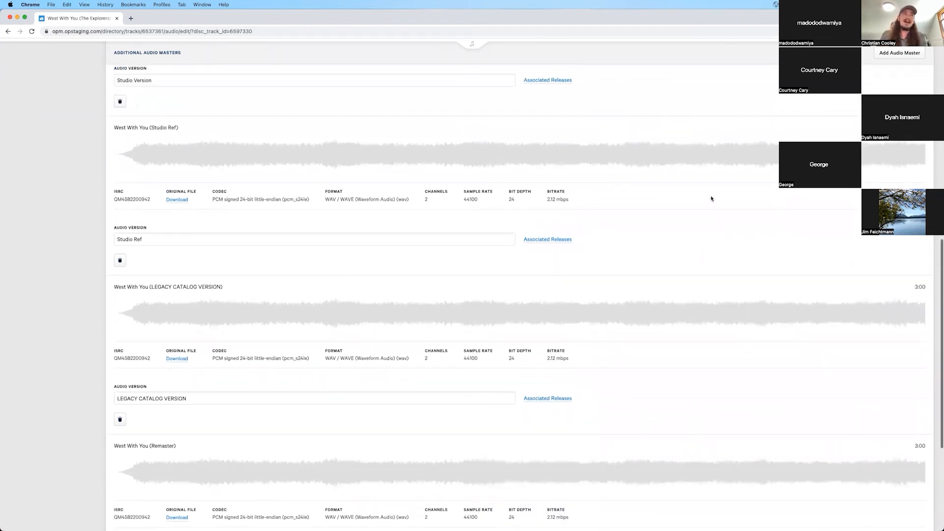
scroll(647, 168, up, 1)
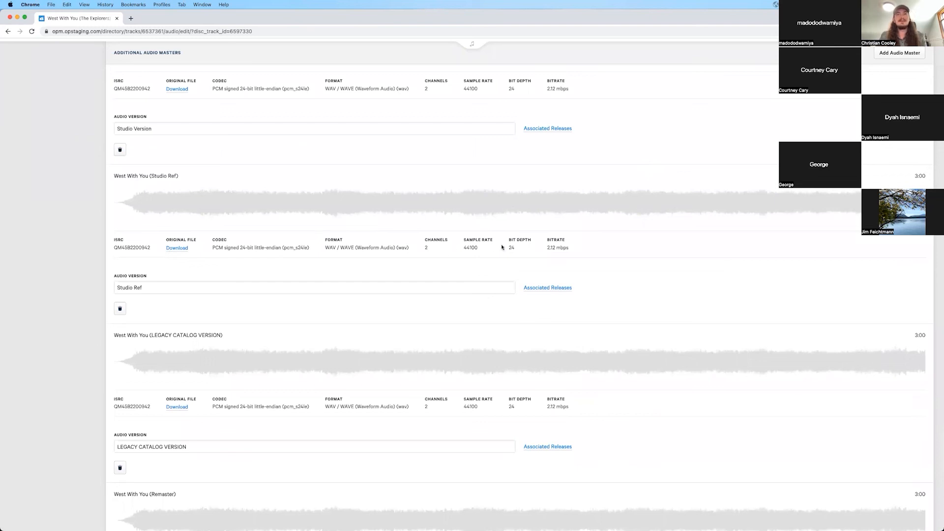
scroll(498, 247, up, 1)
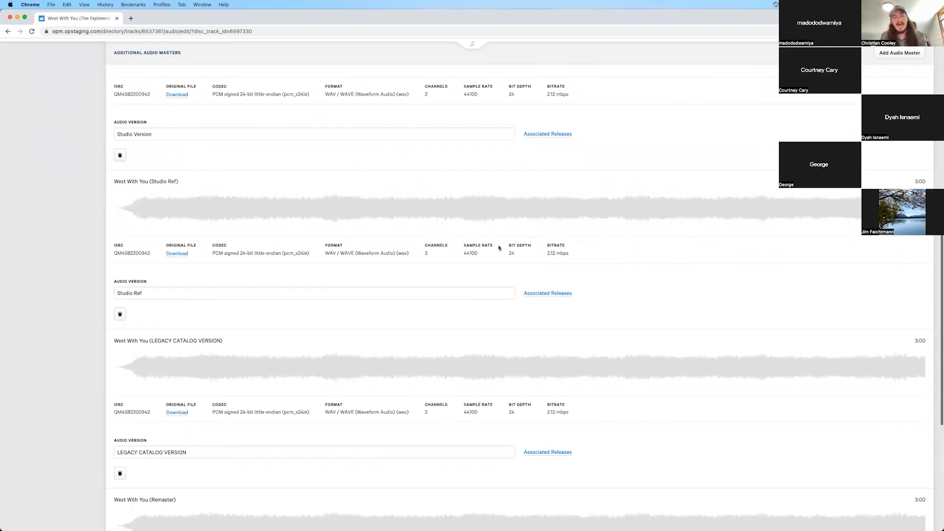
scroll(499, 247, up, 1)
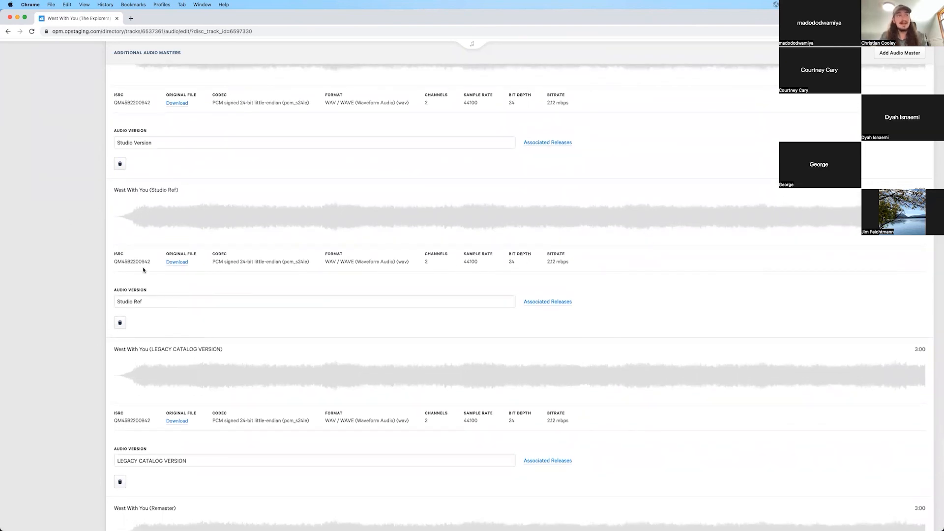